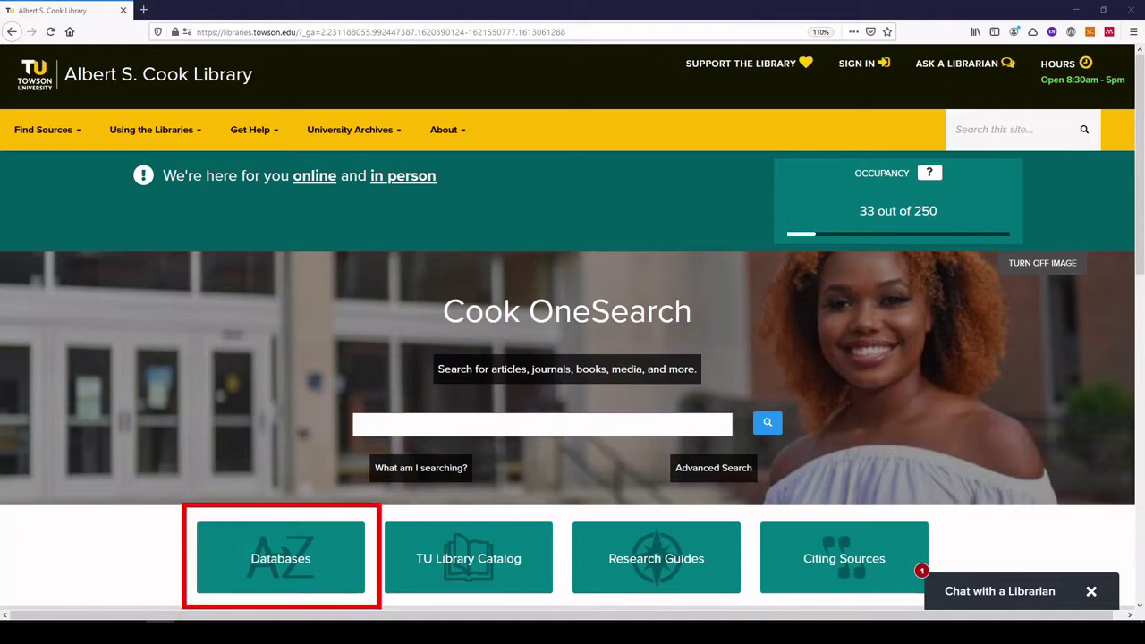
- Search the library's A-Z database list for 'scopus' and open Scopus in a new tab
left_click(344, 542)
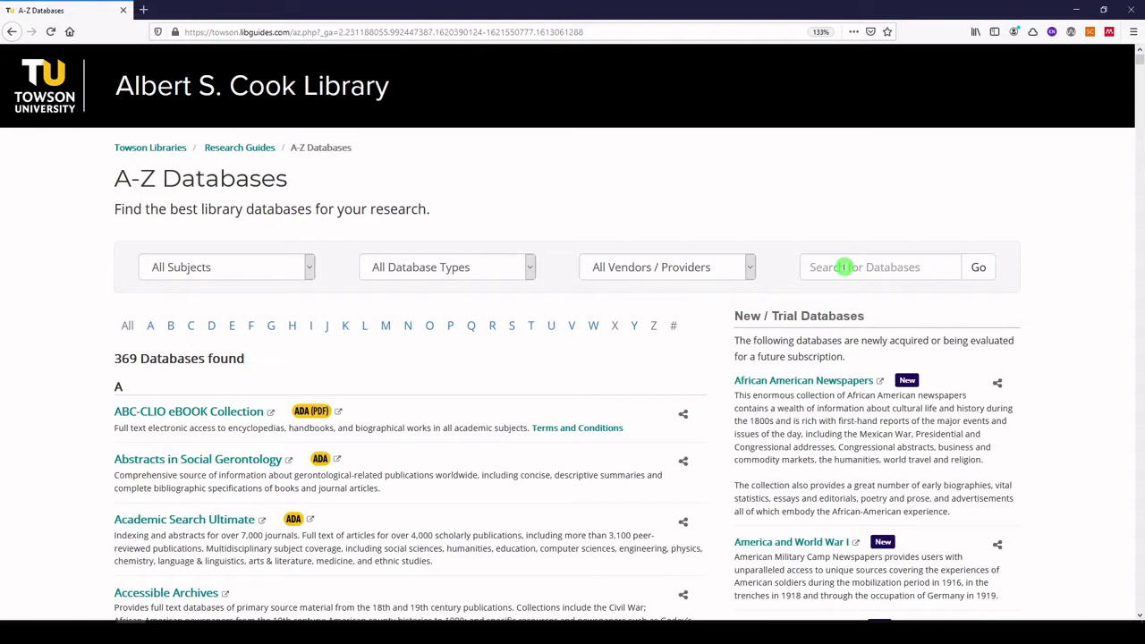
left_click(843, 266)
type("scopus")
key("Return")
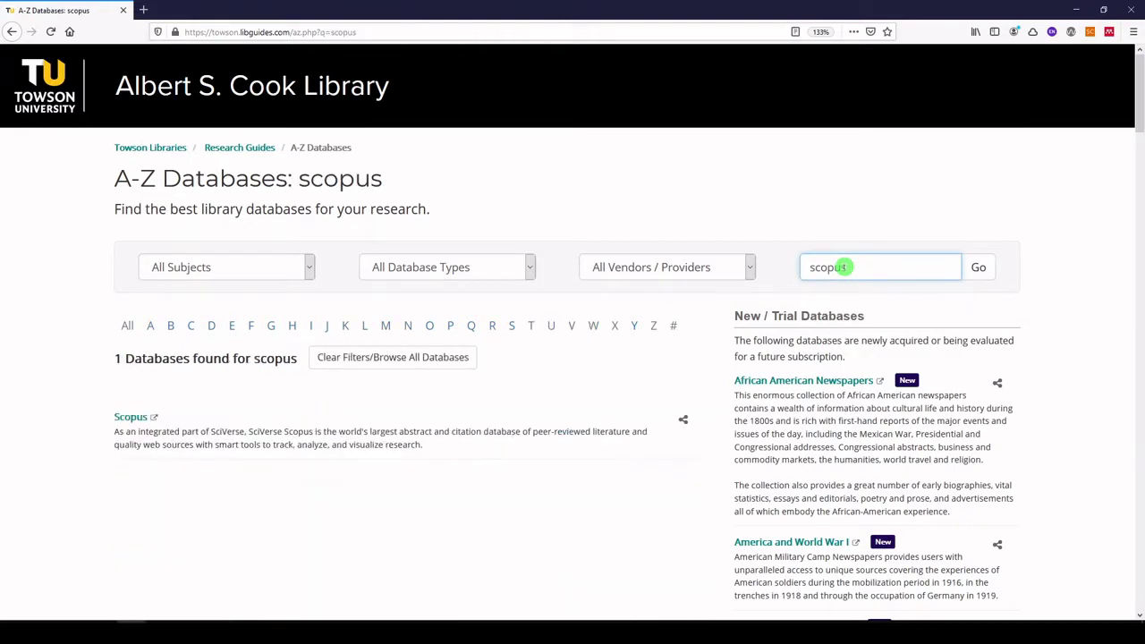
left_click(128, 419)
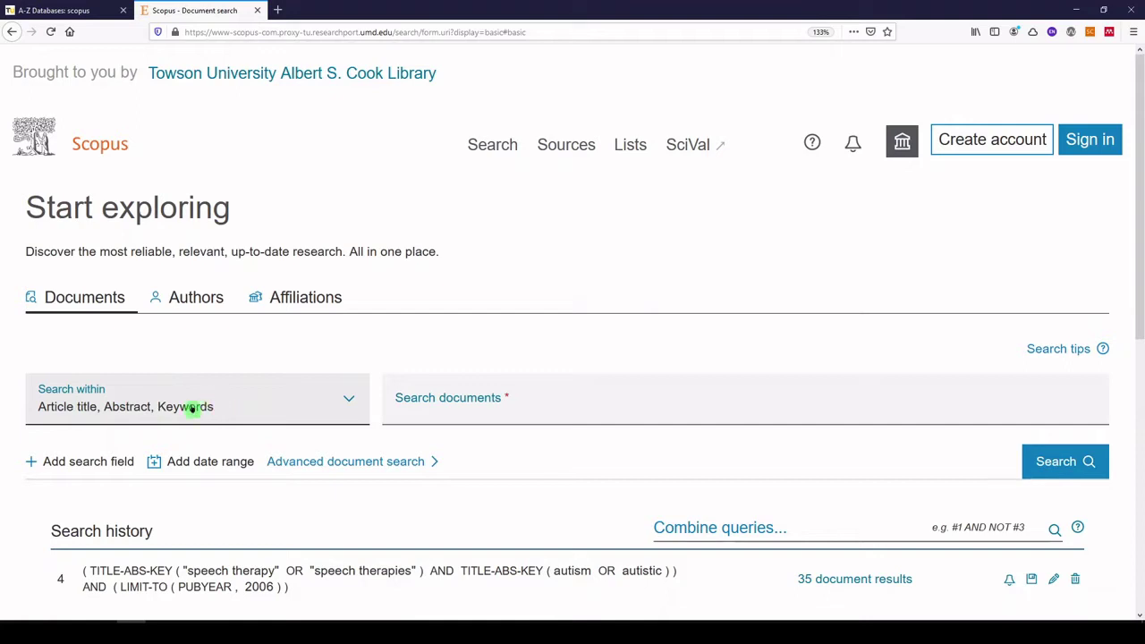
- Enter "speech therapy" OR "speech therapies" as the first search term
left_click(449, 409)
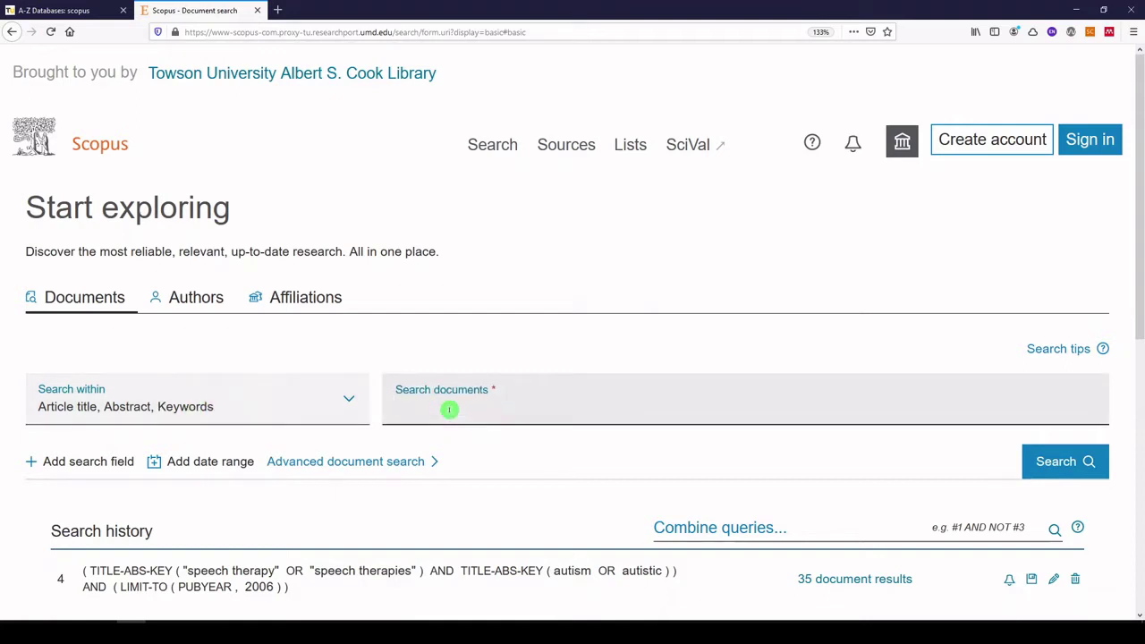
type("\"speech therapy")
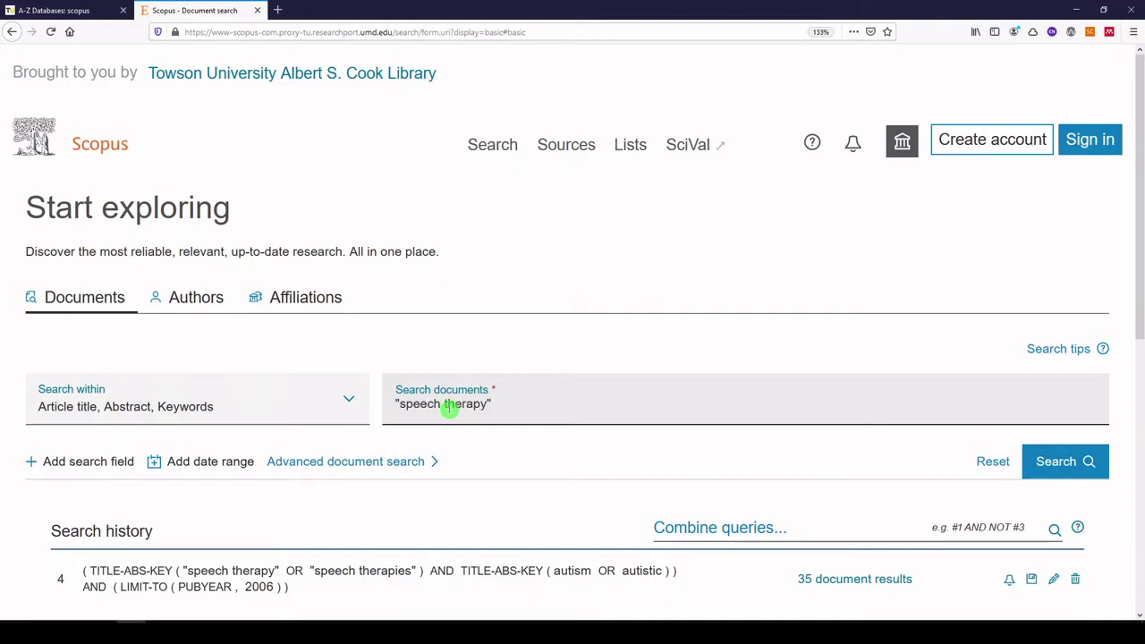
type("\" OR \"speech therapies")
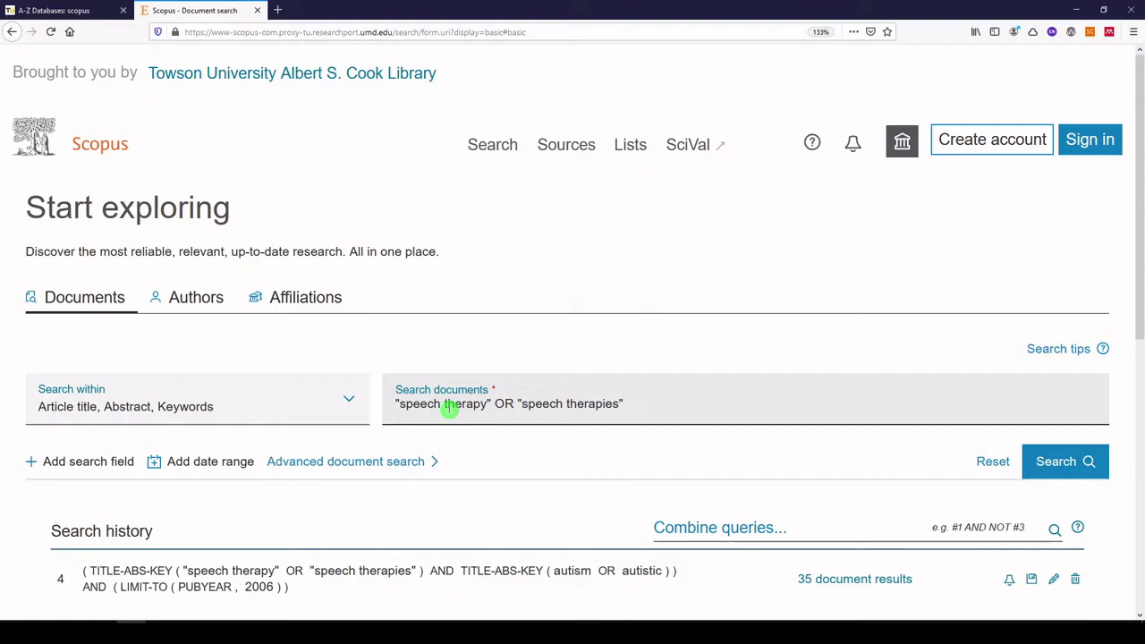
- Add a second search field containing autism OR autistic
left_click(98, 462)
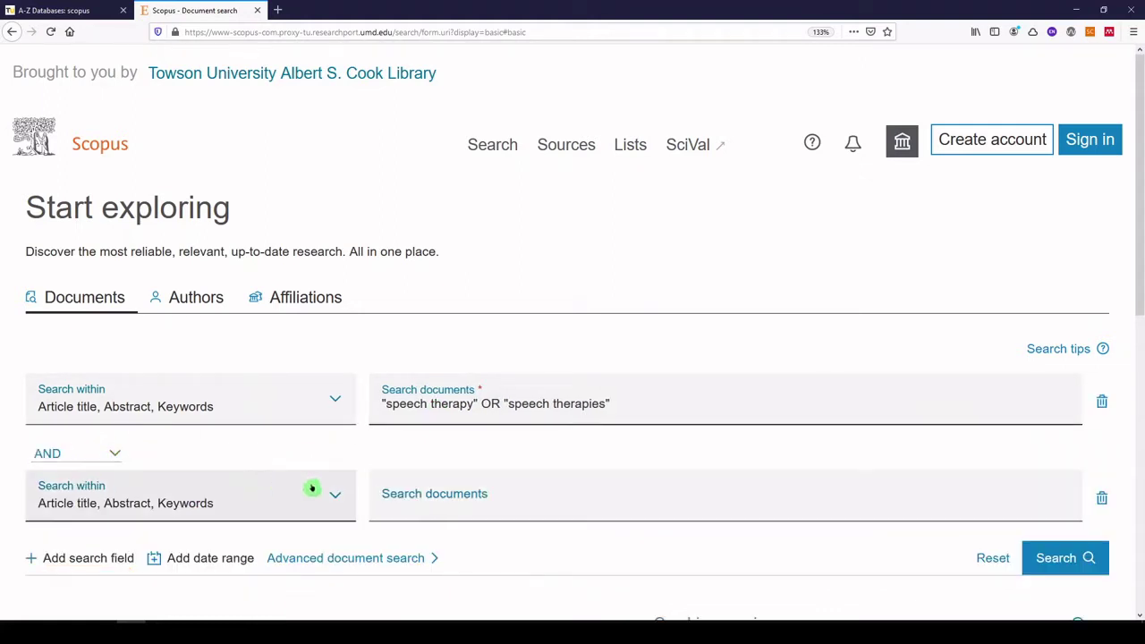
left_click(393, 499)
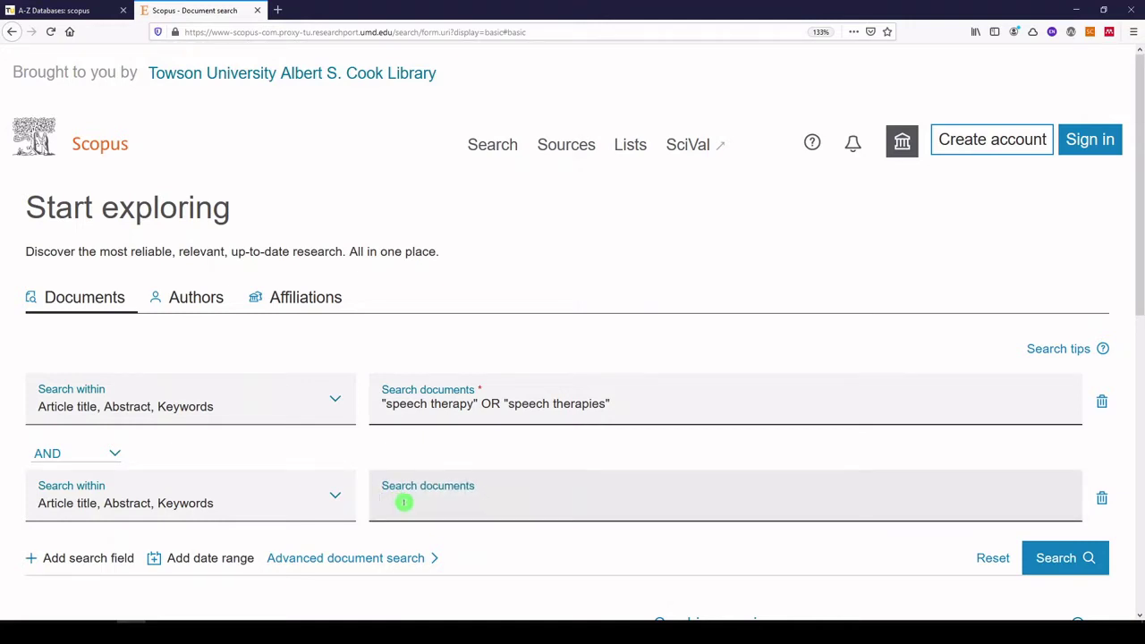
type("autism")
type("OR autistic")
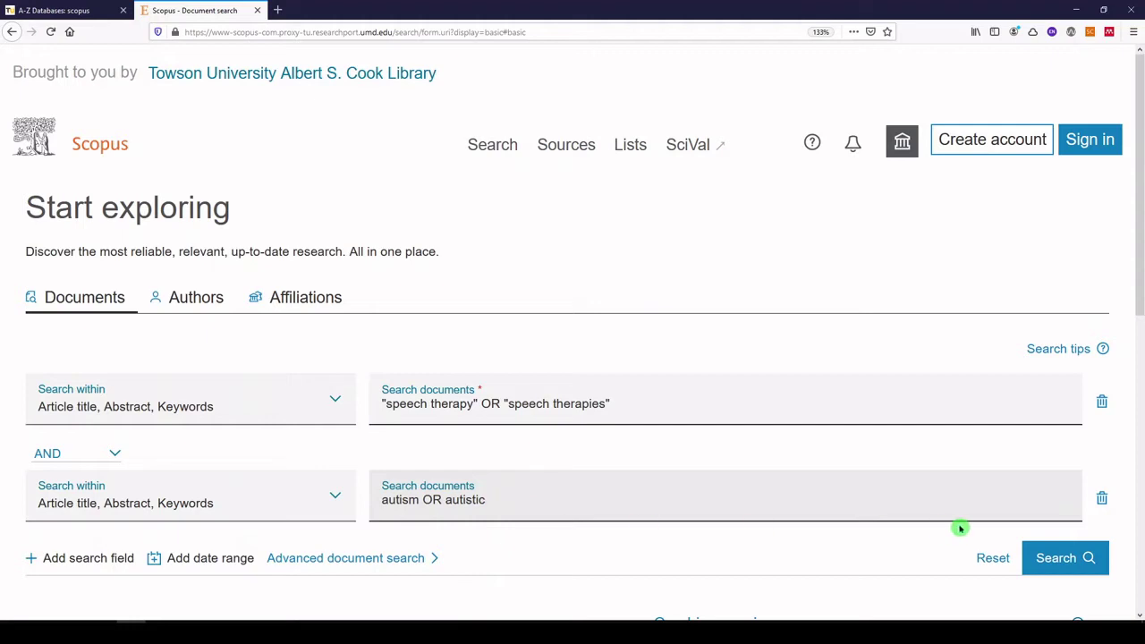
- Run the search and review the 836 results, keeping the Date (newest) sort order
left_click(1036, 555)
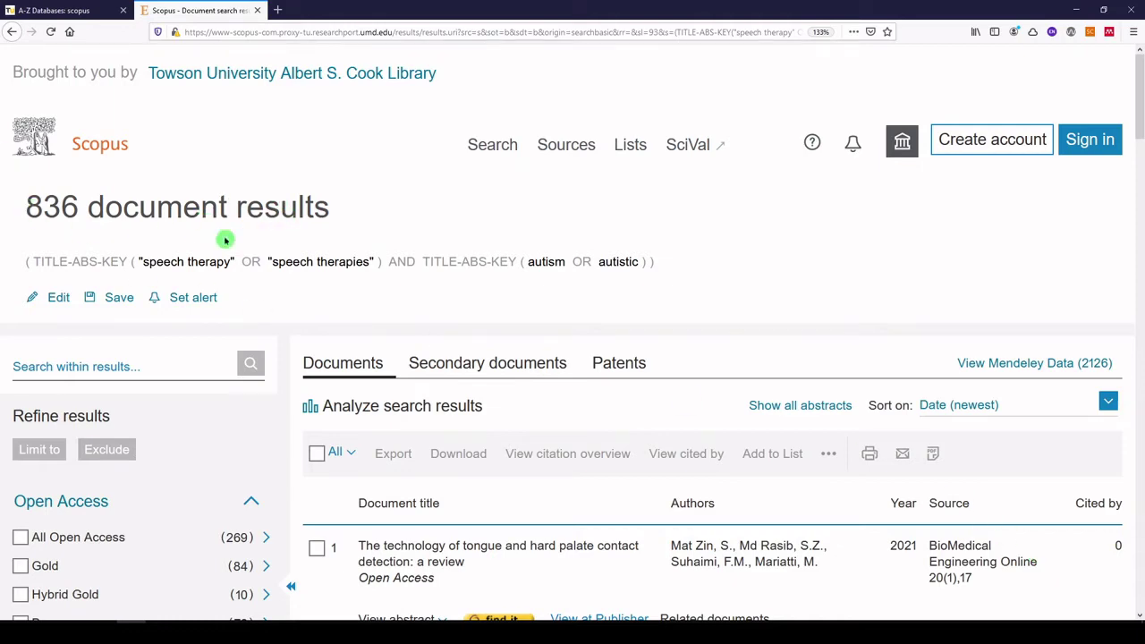
scroll(228, 305, "down", 3)
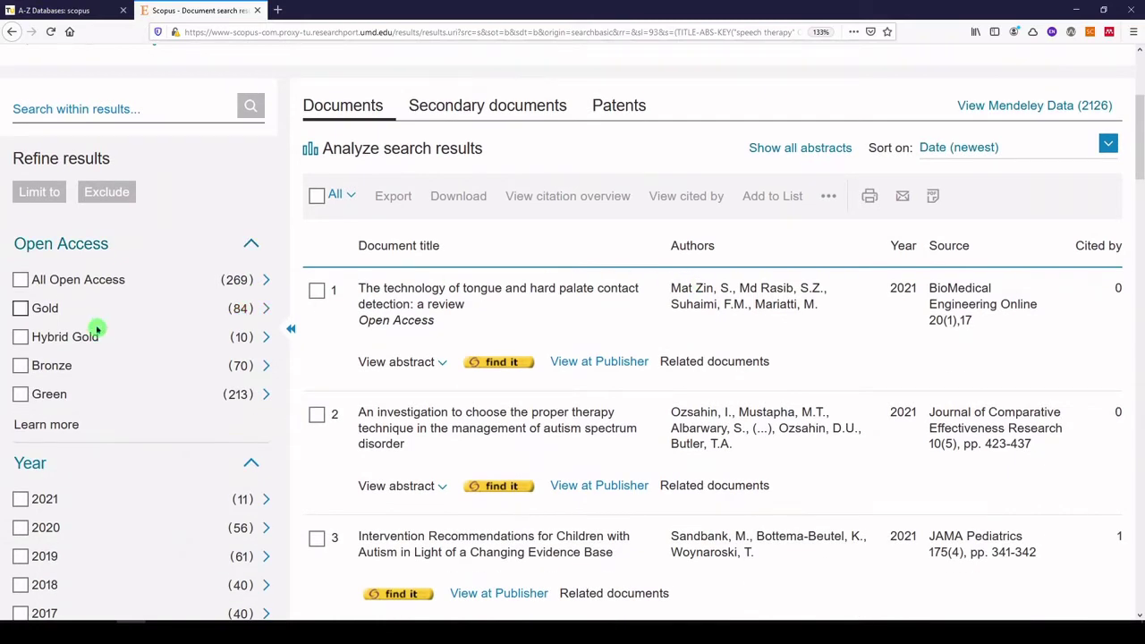
scroll(765, 276, "up", 1)
scroll(766, 275, "up", 2)
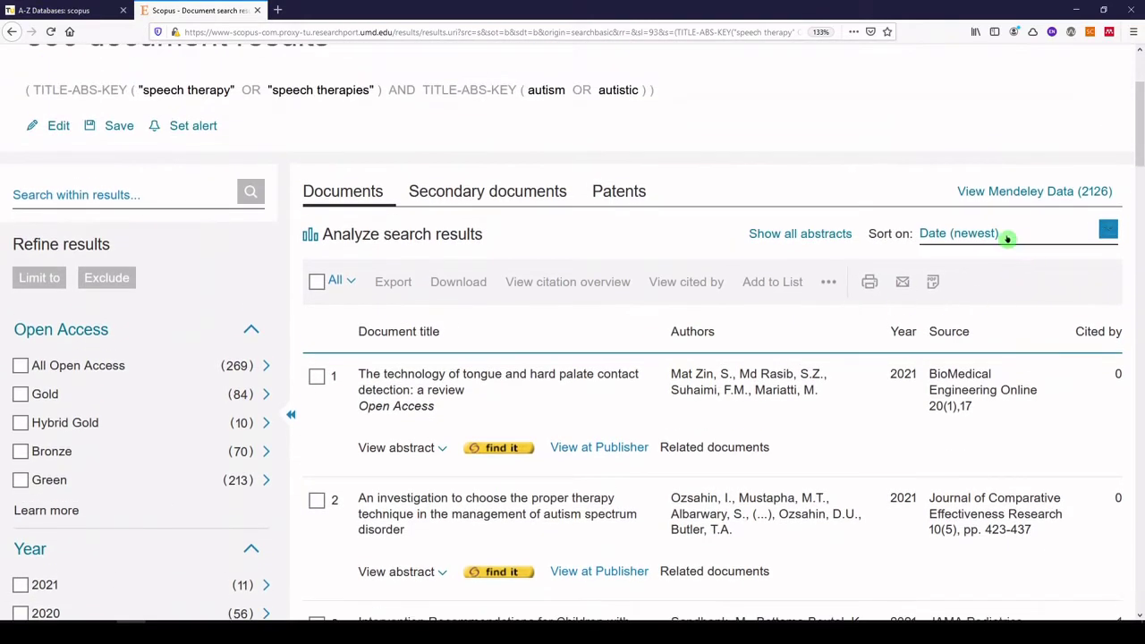
left_click(1018, 236)
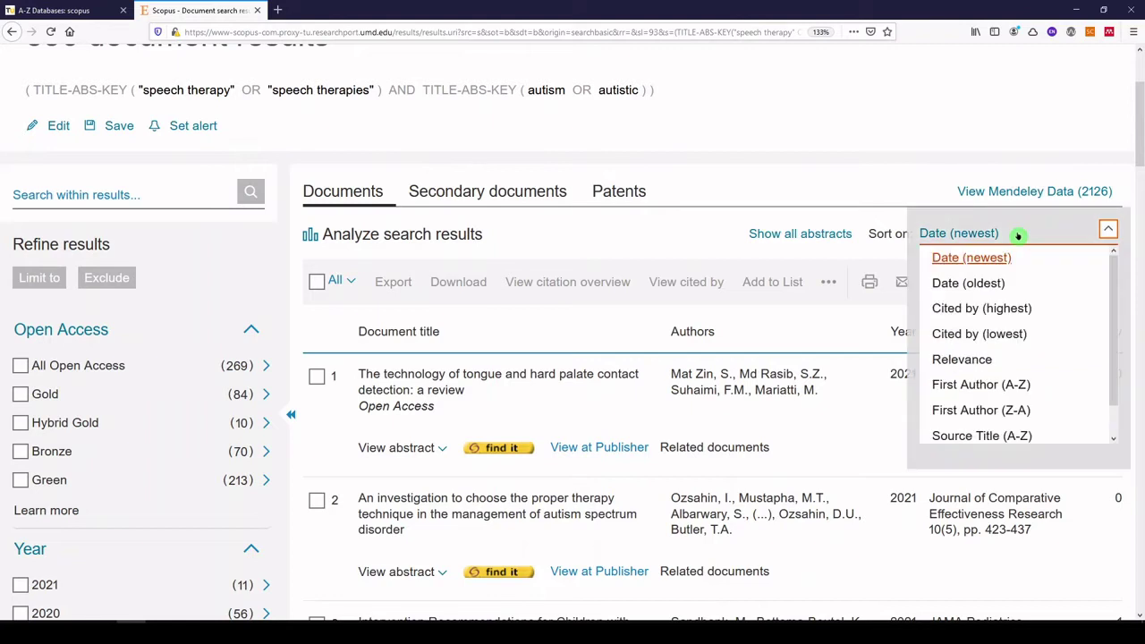
left_click(847, 357)
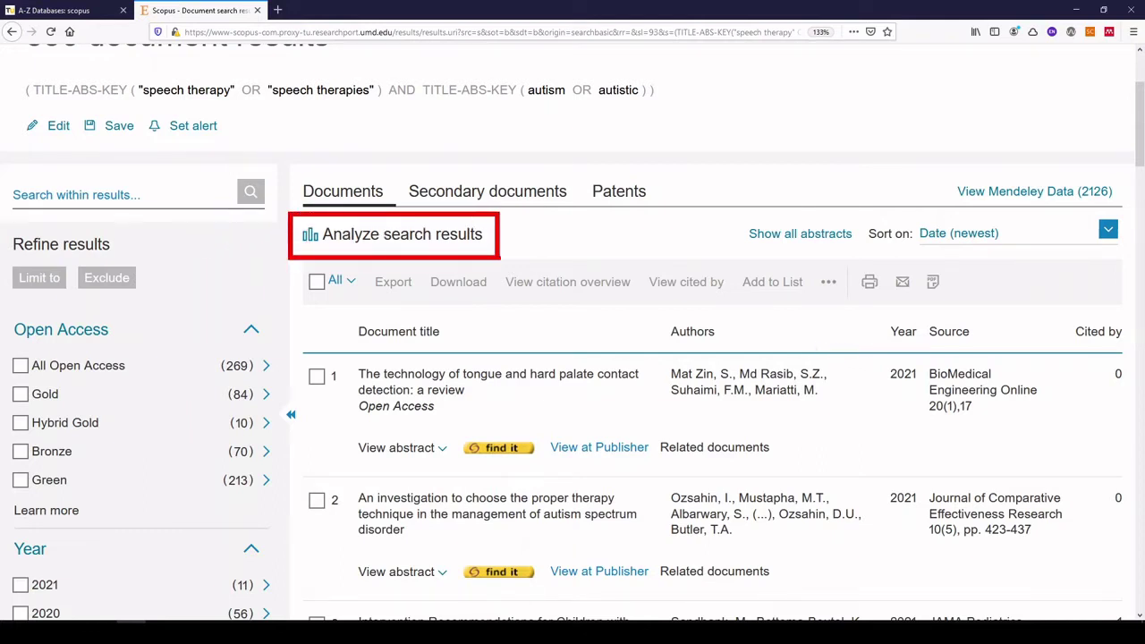
- Analyze the results and scroll the documents-by-year list from 2021 back to 1965
left_click(422, 238)
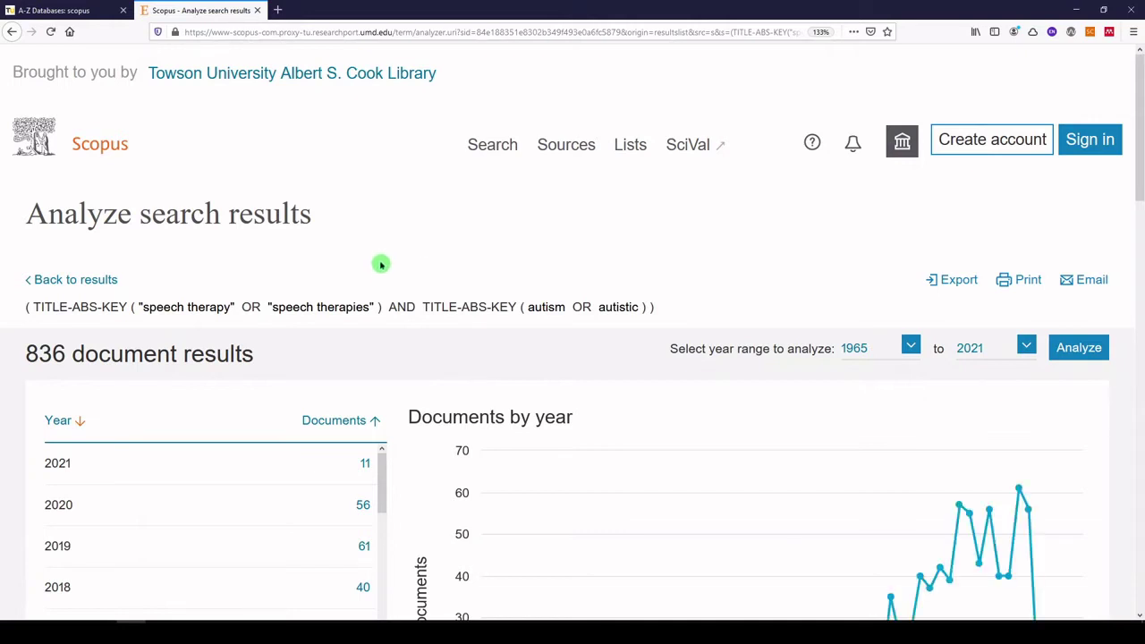
scroll(380, 264, "down", 2)
scroll(385, 259, "down", 3)
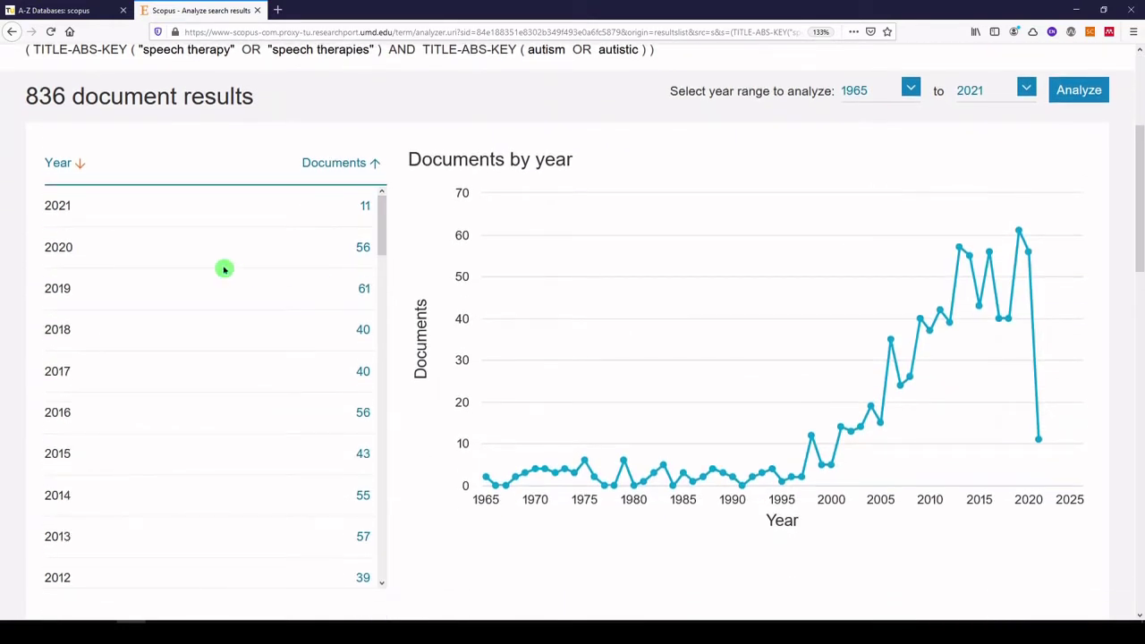
scroll(224, 268, "down", 3)
scroll(225, 269, "down", 5)
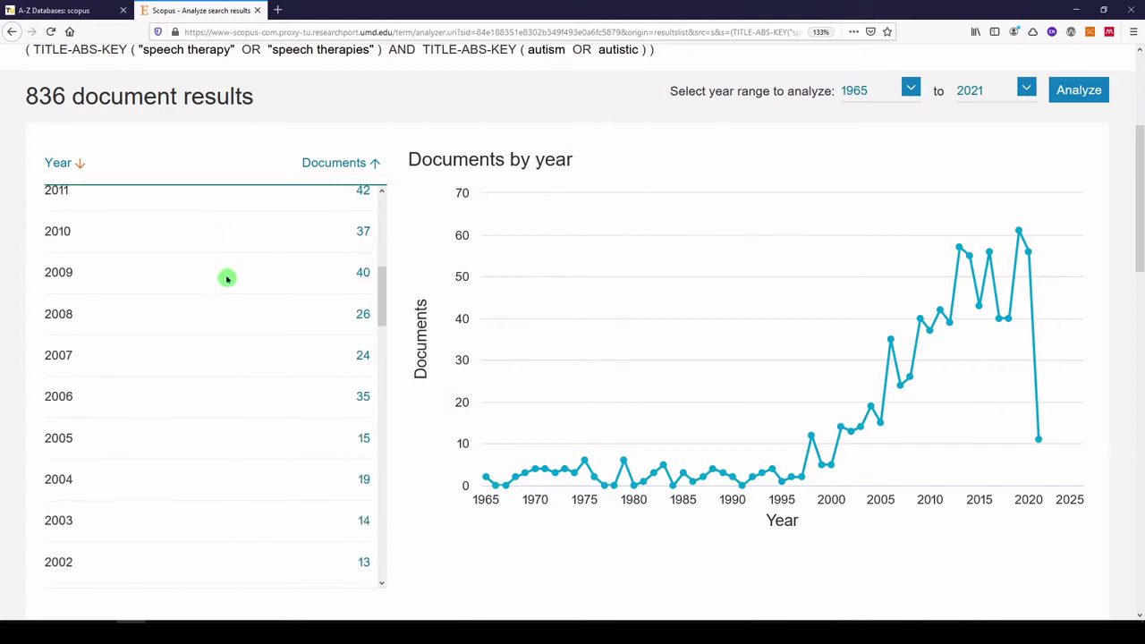
scroll(227, 279, "down", 5)
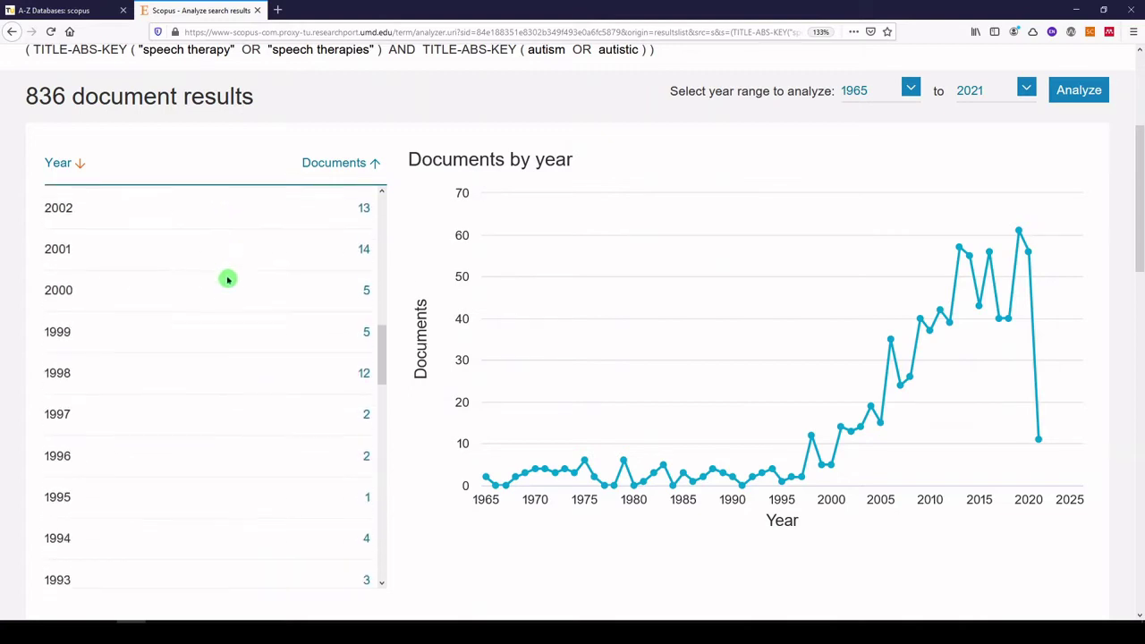
scroll(228, 281, "down", 5)
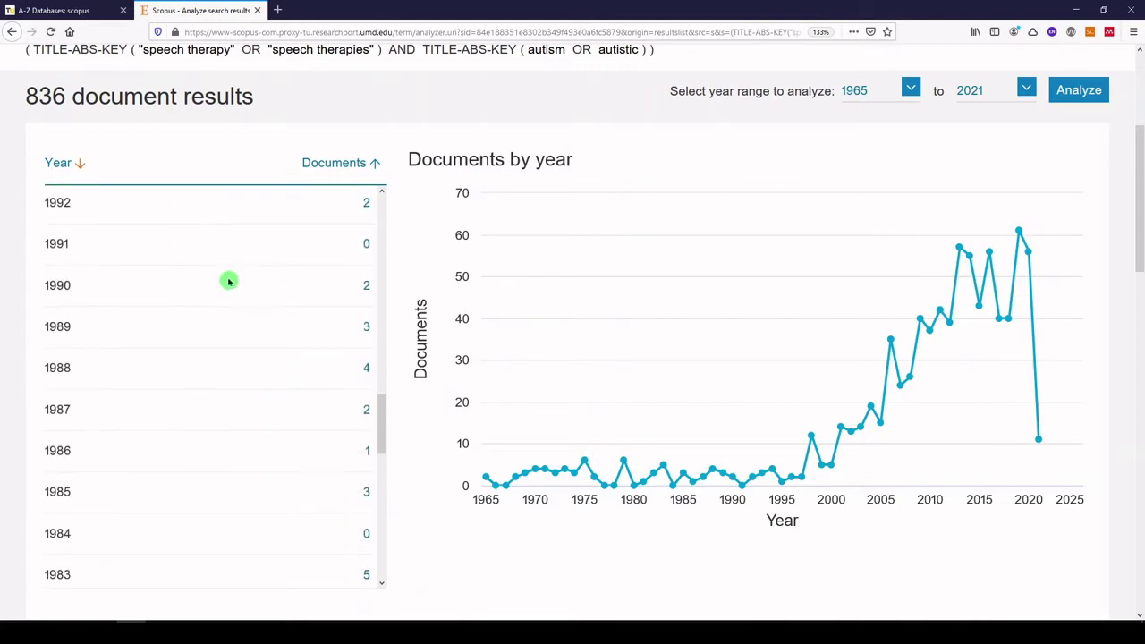
scroll(230, 284, "down", 6)
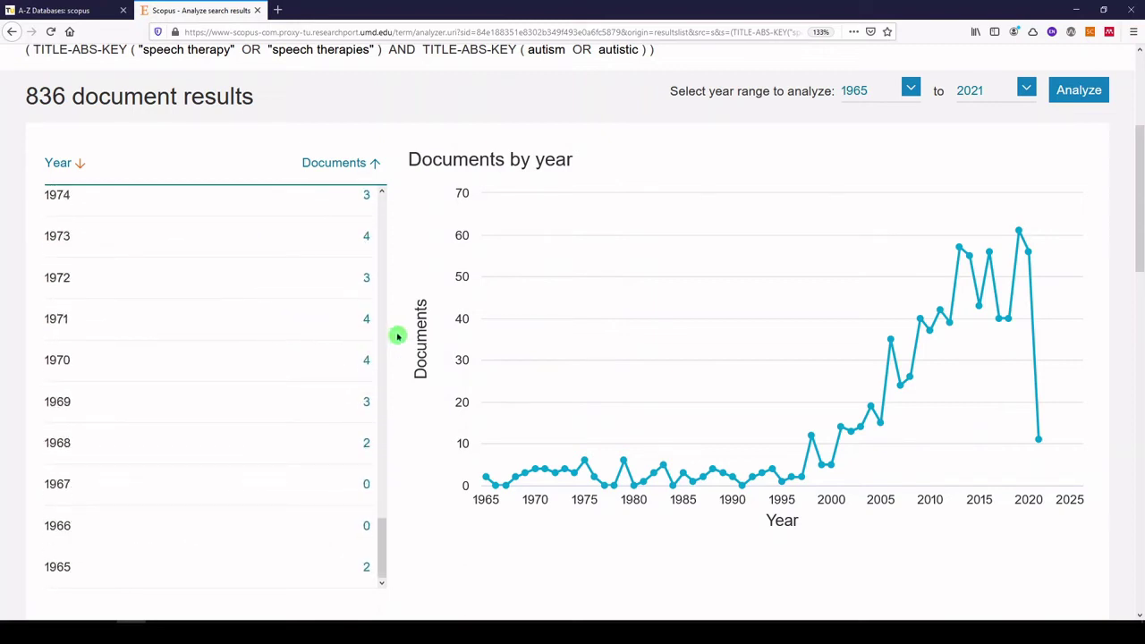
- List the six 1975 documents from the year chart in a new tab and browse them
left_click(585, 464)
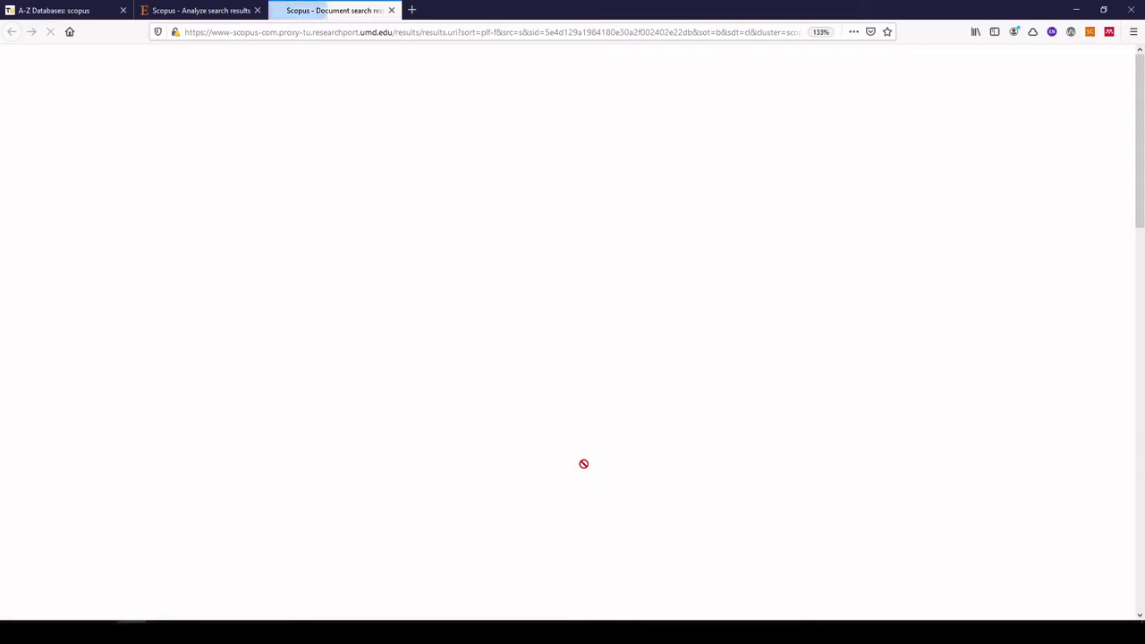
scroll(583, 465, "down", 2)
scroll(584, 466, "down", 1)
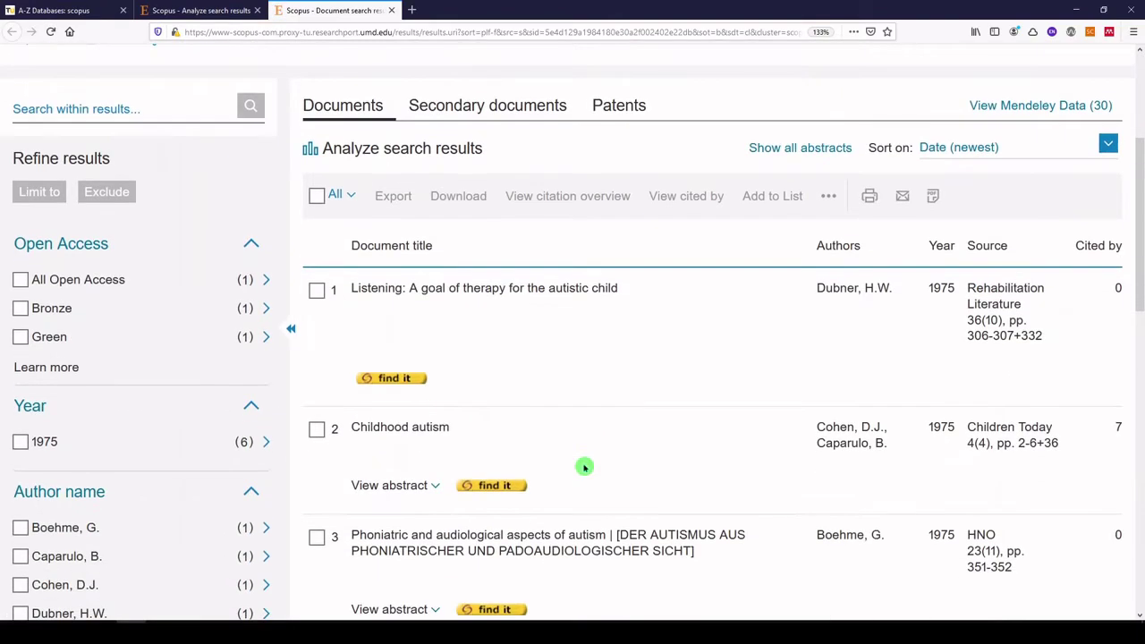
scroll(583, 466, "down", 3)
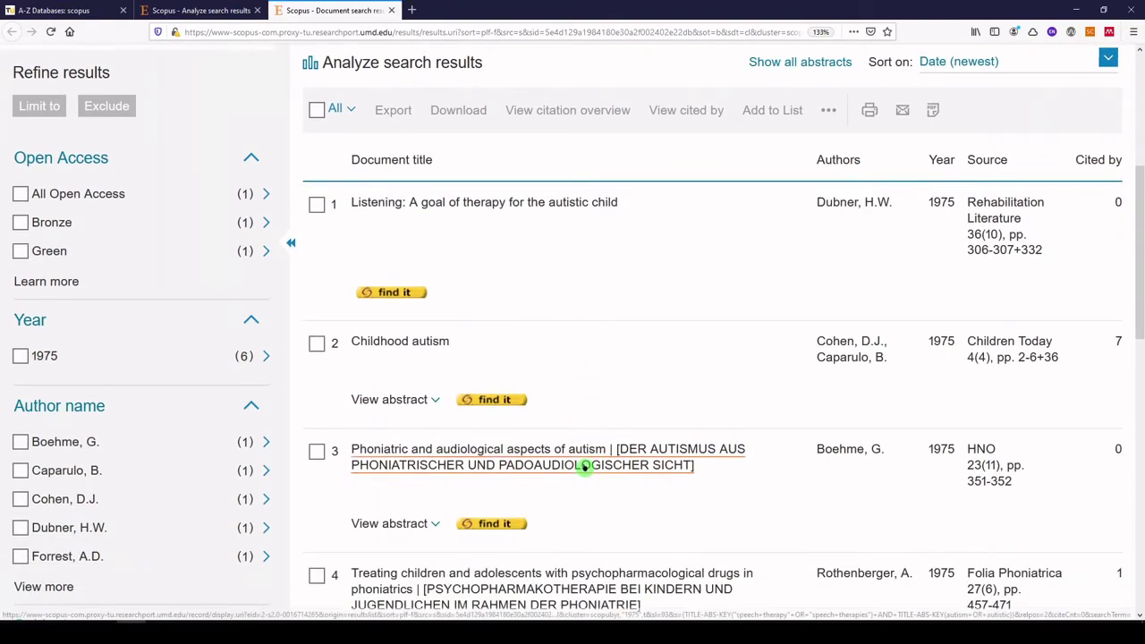
scroll(583, 466, "up", 4)
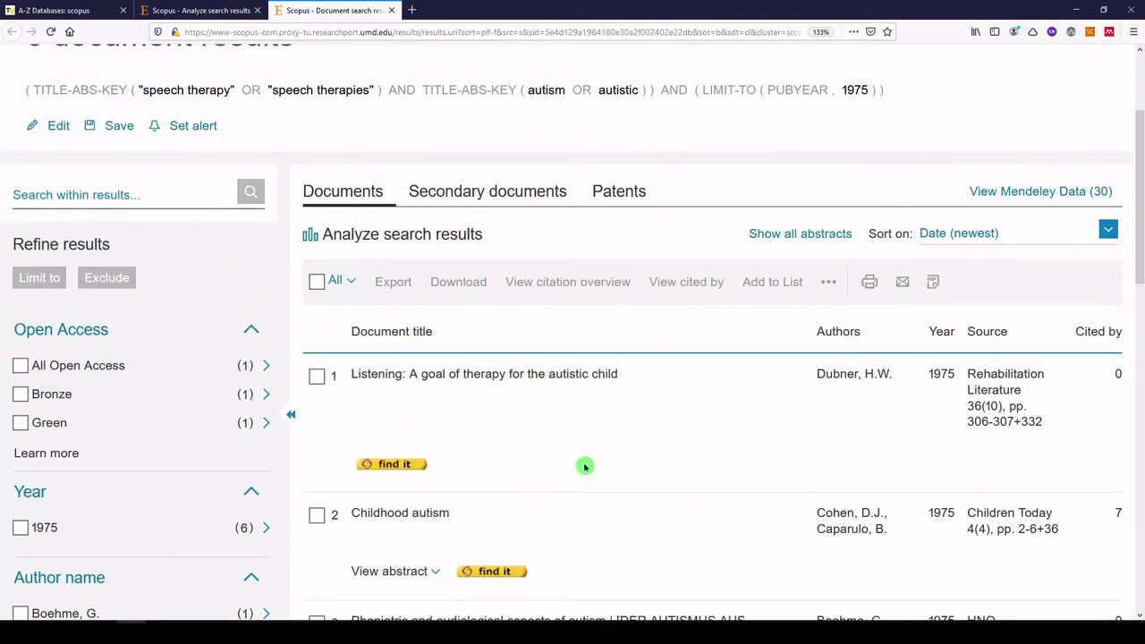
scroll(583, 466, "up", 2)
- Return to the analysis tab and scroll to the documents-per-year-by-source chart
left_click(213, 10)
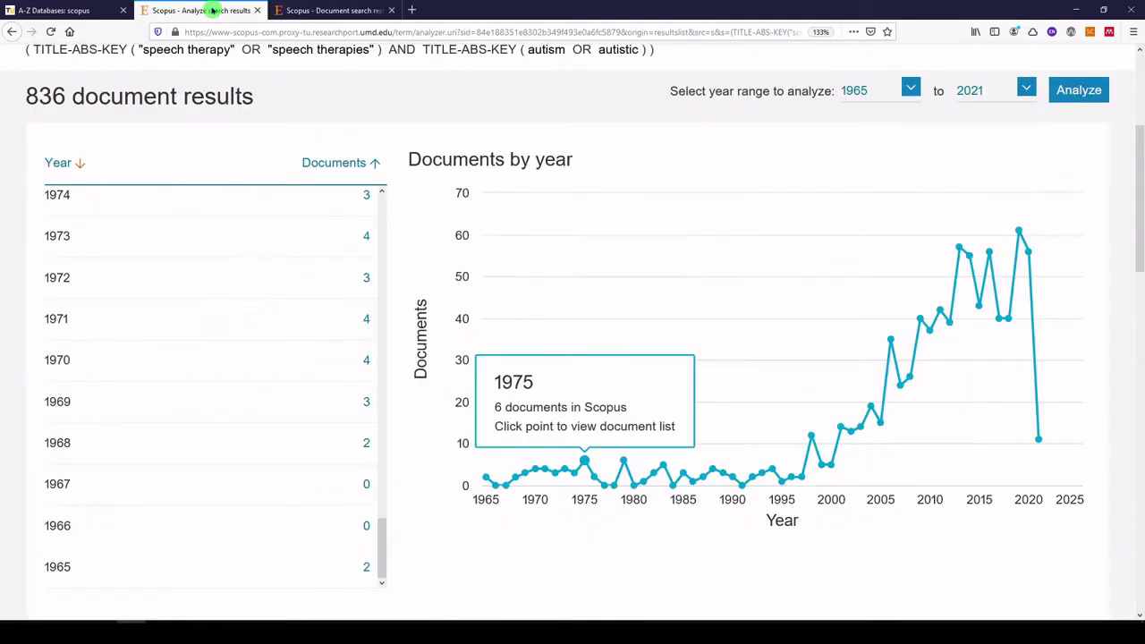
scroll(393, 254, "down", 1)
scroll(393, 255, "down", 5)
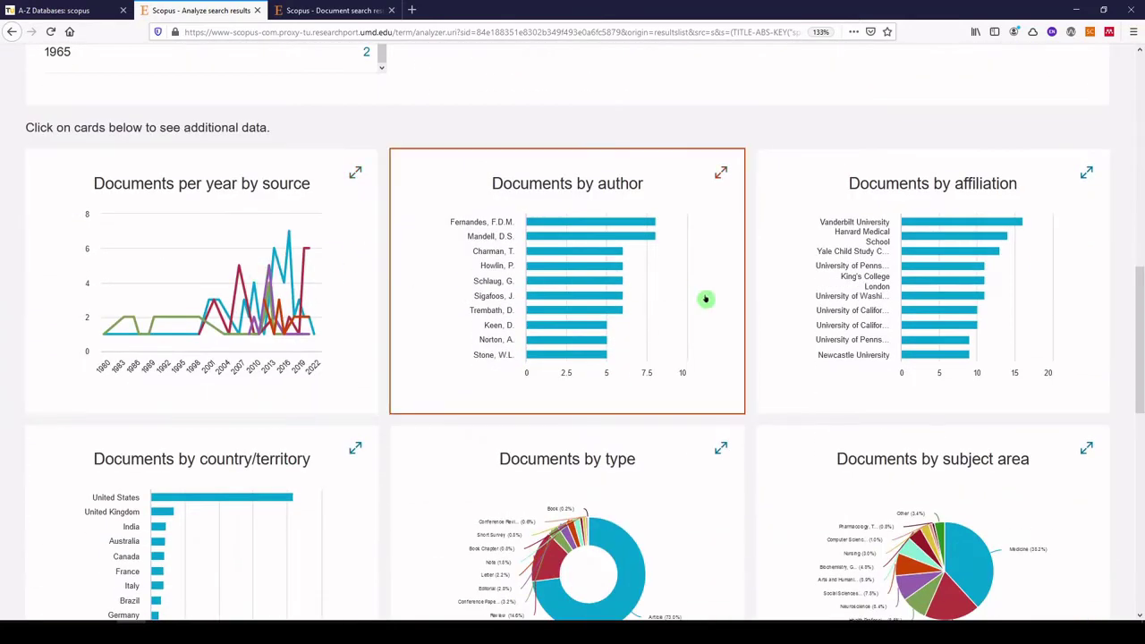
scroll(733, 350, "down", 5)
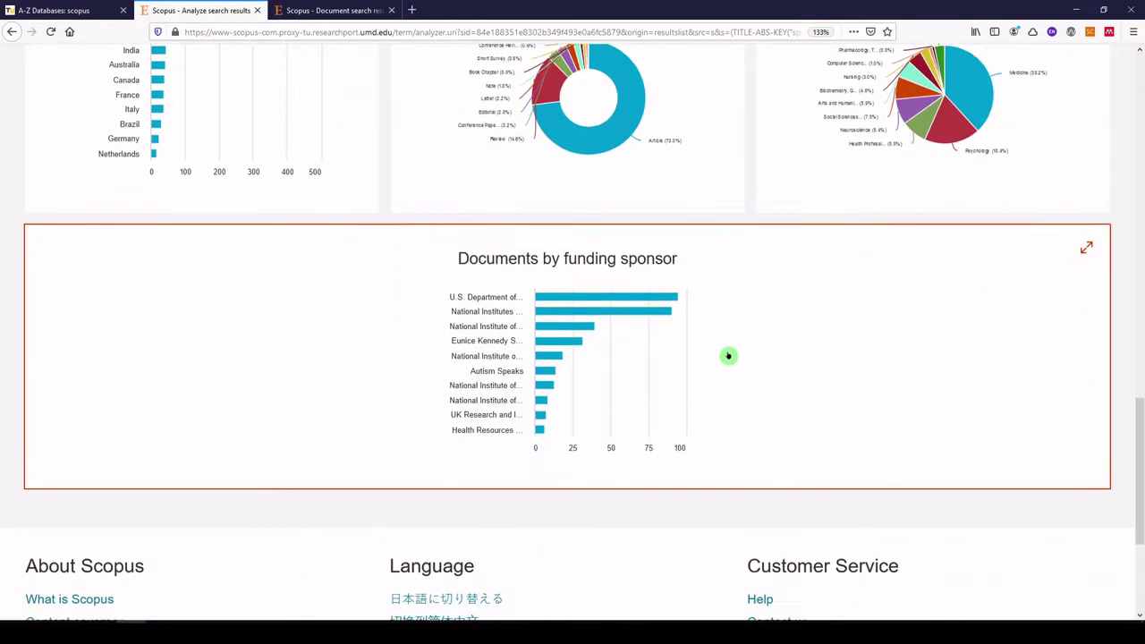
scroll(729, 356, "up", 5)
scroll(341, 269, "up", 1)
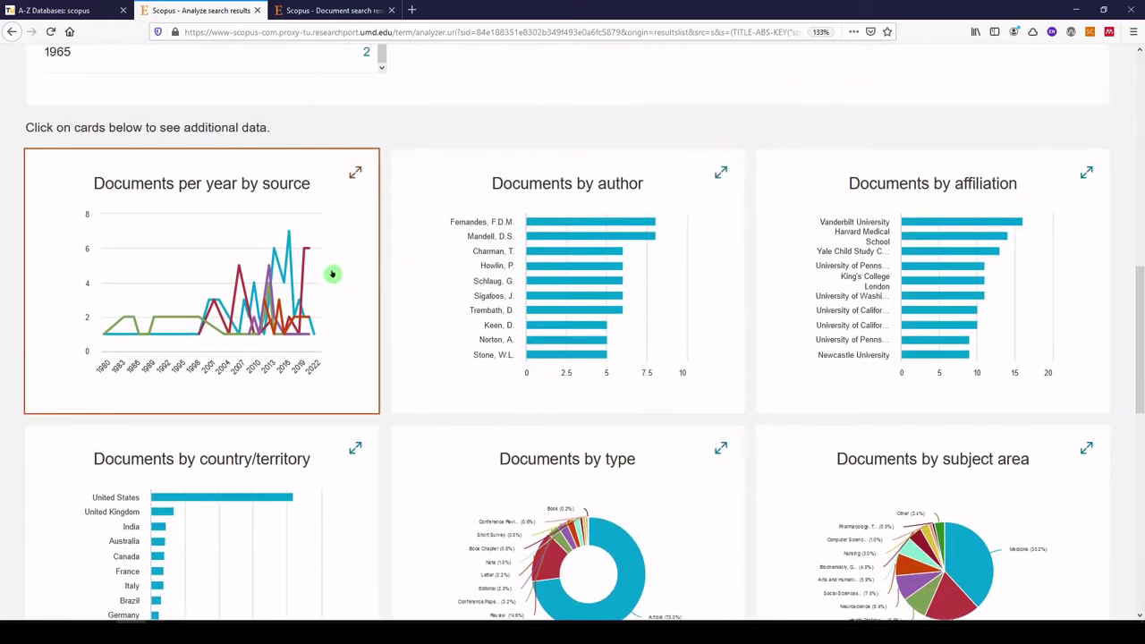
scroll(194, 248, "up", 5)
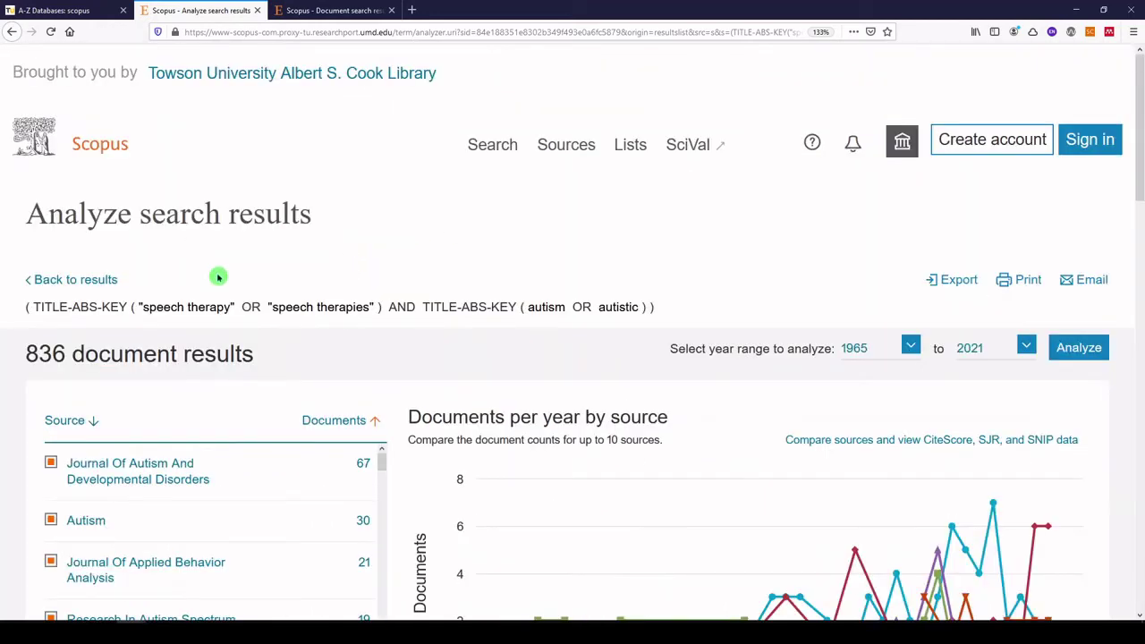
scroll(411, 319, "down", 1)
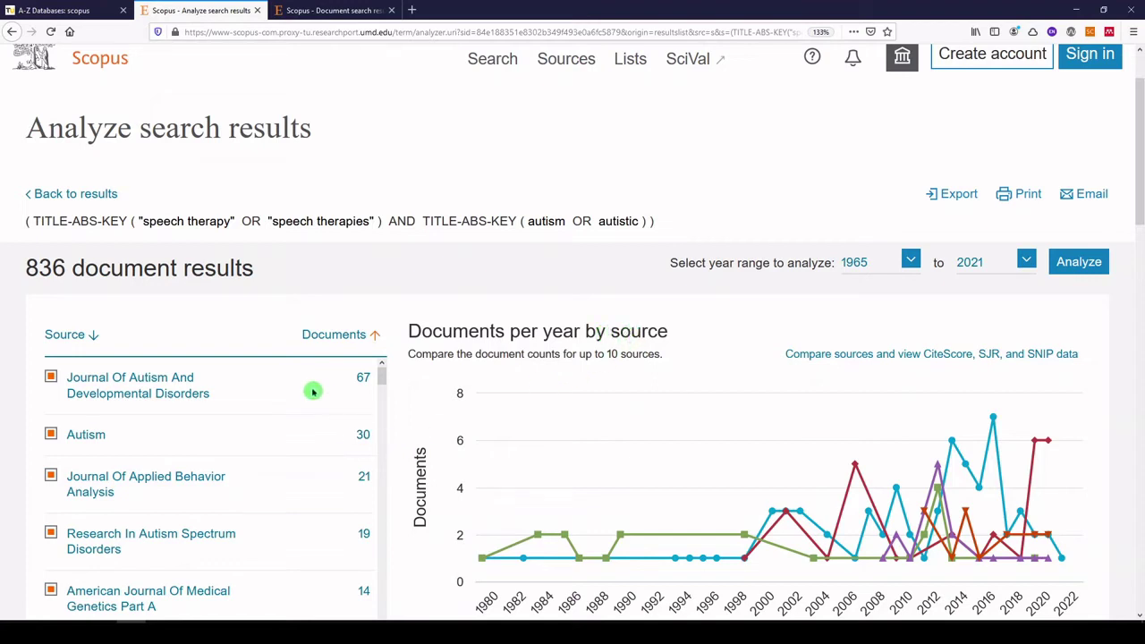
scroll(310, 391, "down", 2)
scroll(304, 417, "up", 2)
scroll(429, 424, "down", 1)
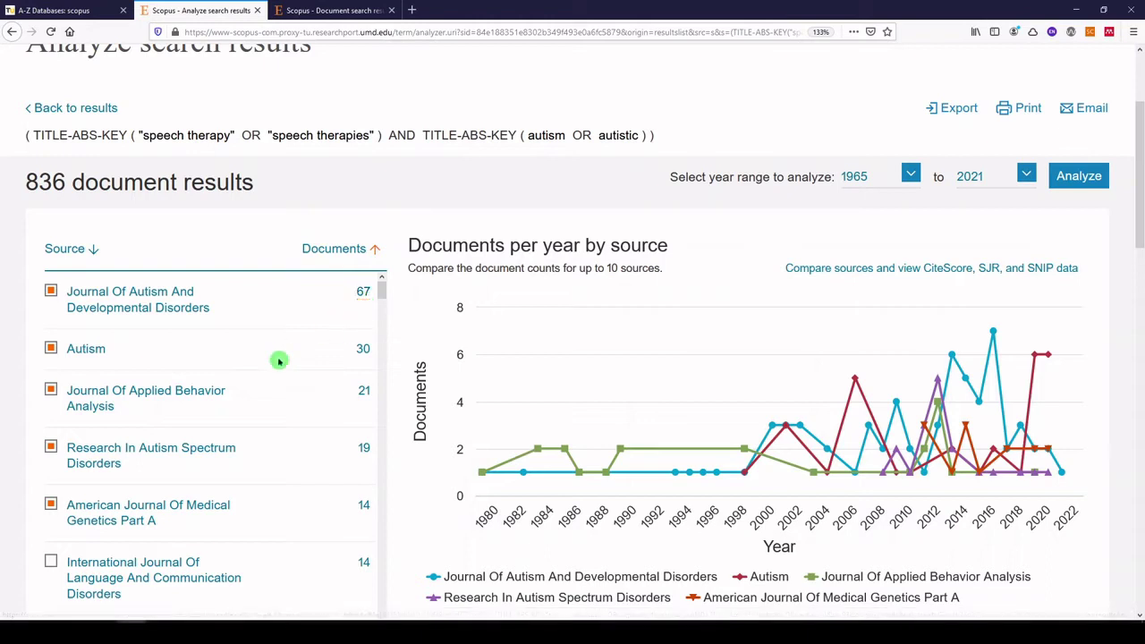
scroll(268, 363, "down", 4)
- Add the Language and Communication Disorders and Evidence Based Communication journals to the source chart, then return to the analysis
left_click(51, 390)
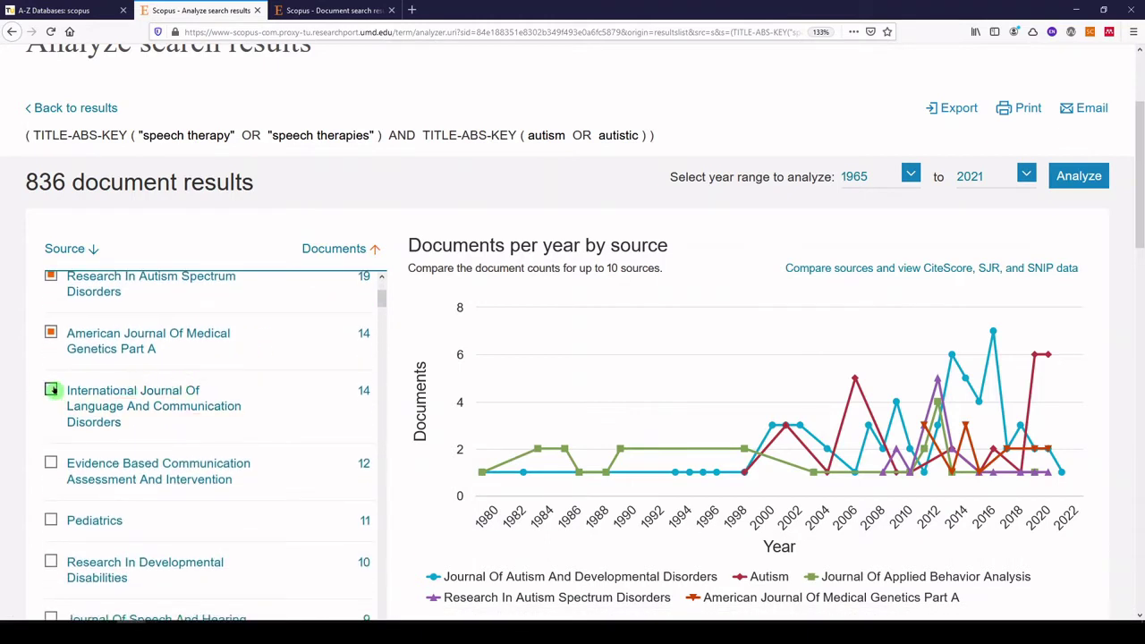
left_click(51, 464)
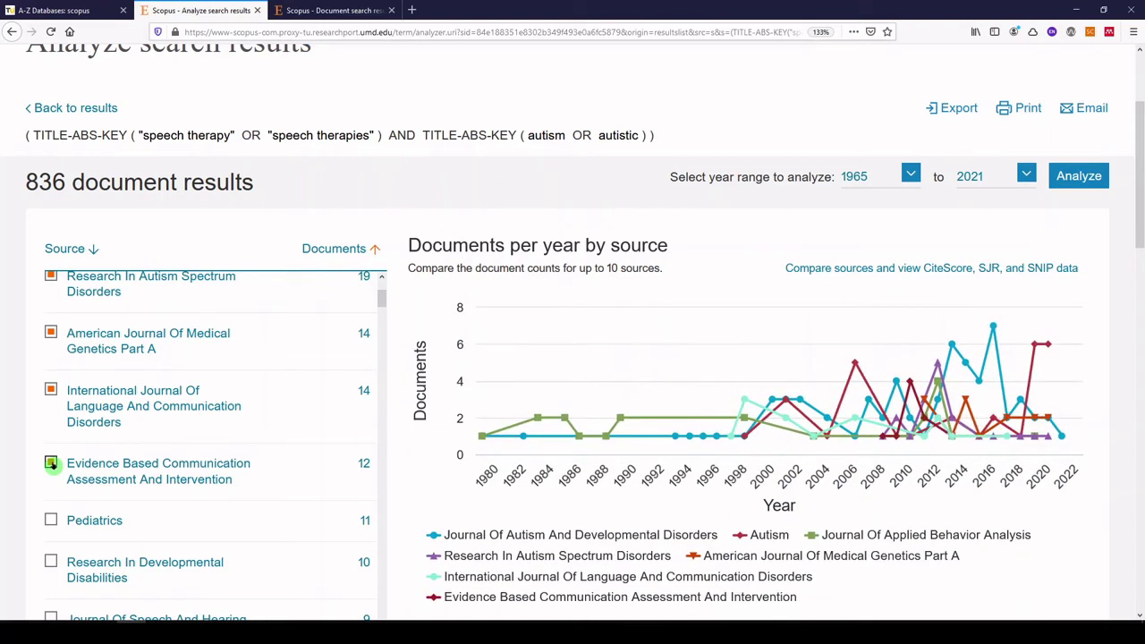
mouse_move(538, 421)
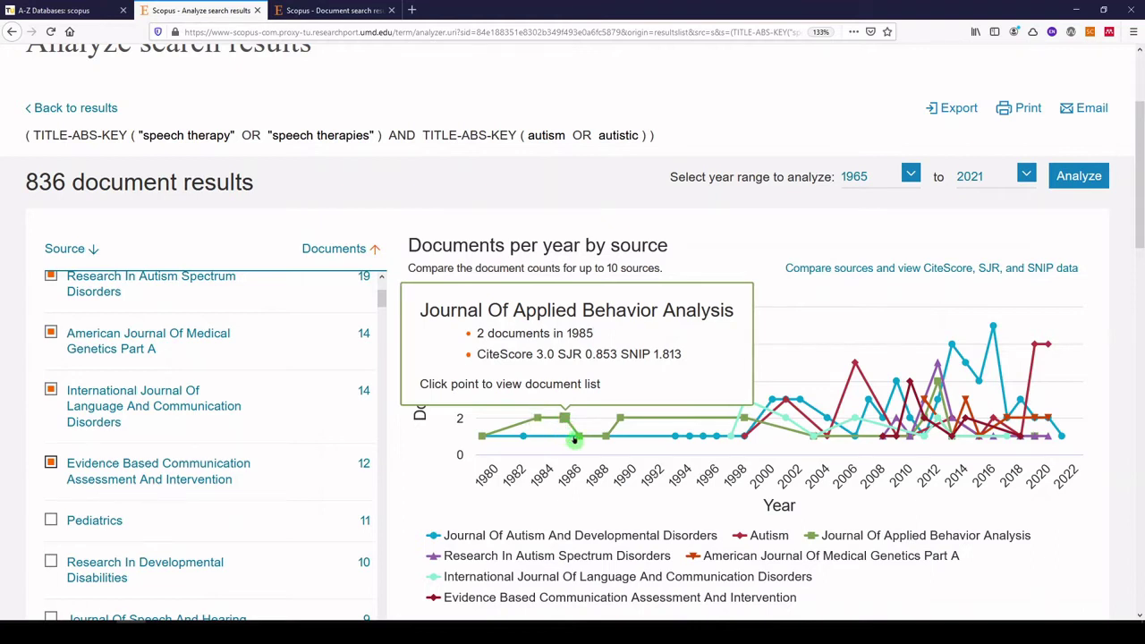
mouse_move(611, 444)
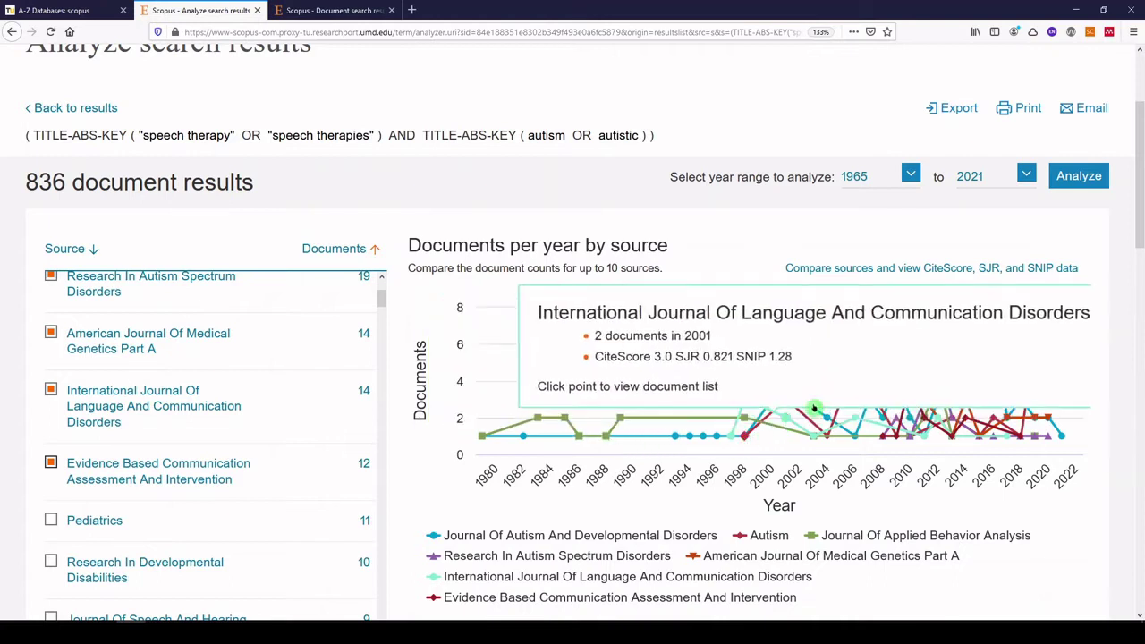
mouse_move(857, 367)
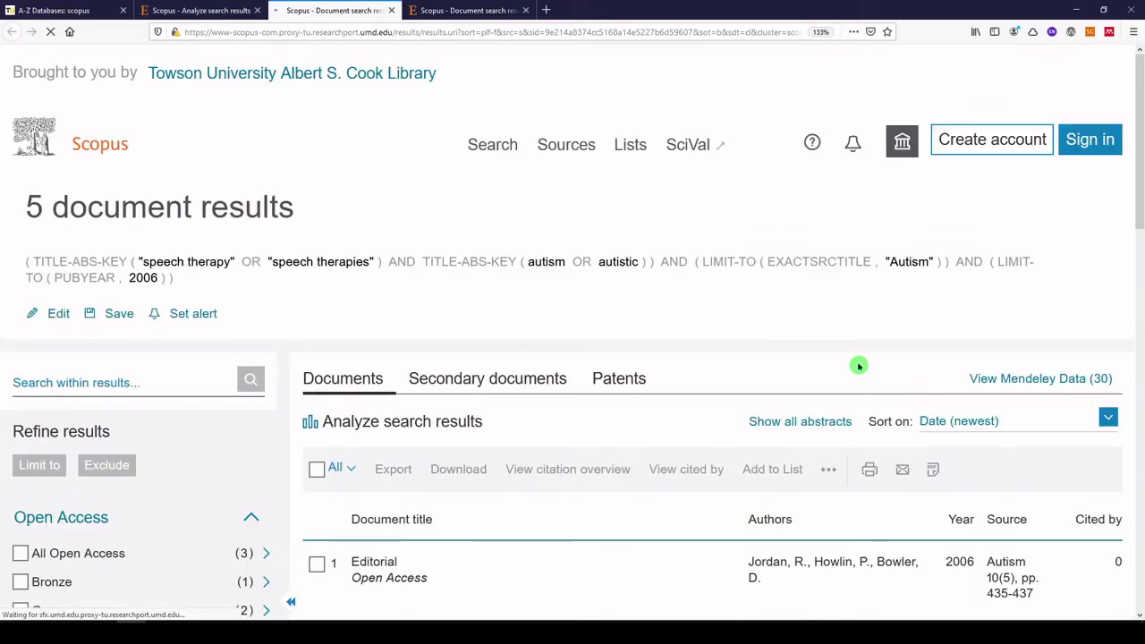
left_click(205, 11)
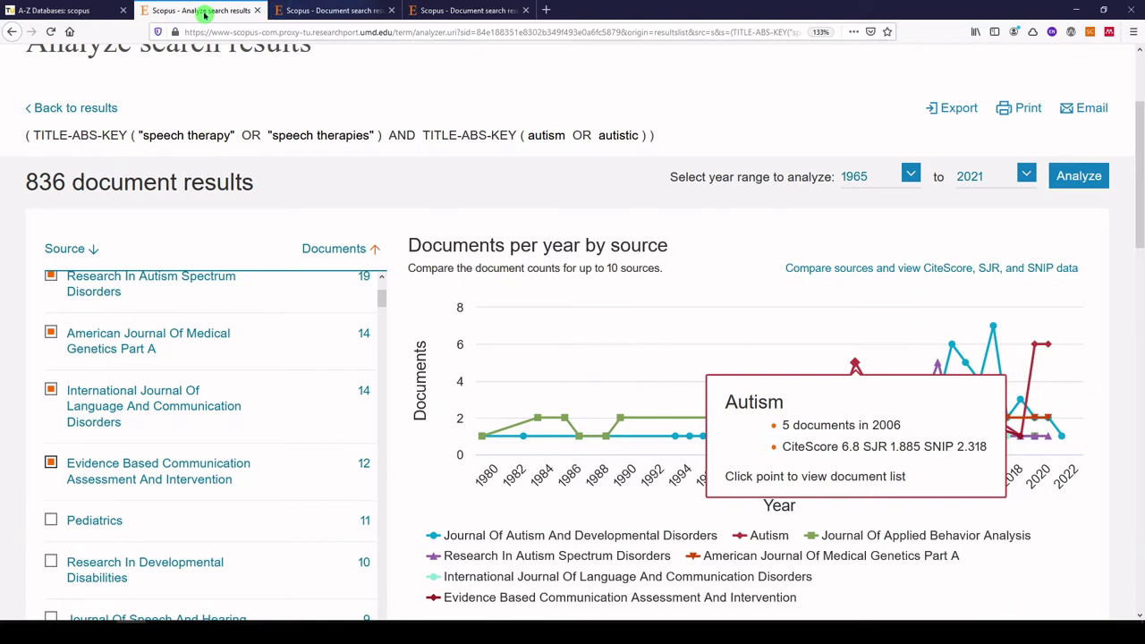
scroll(486, 318, "down", 5)
scroll(488, 320, "down", 1)
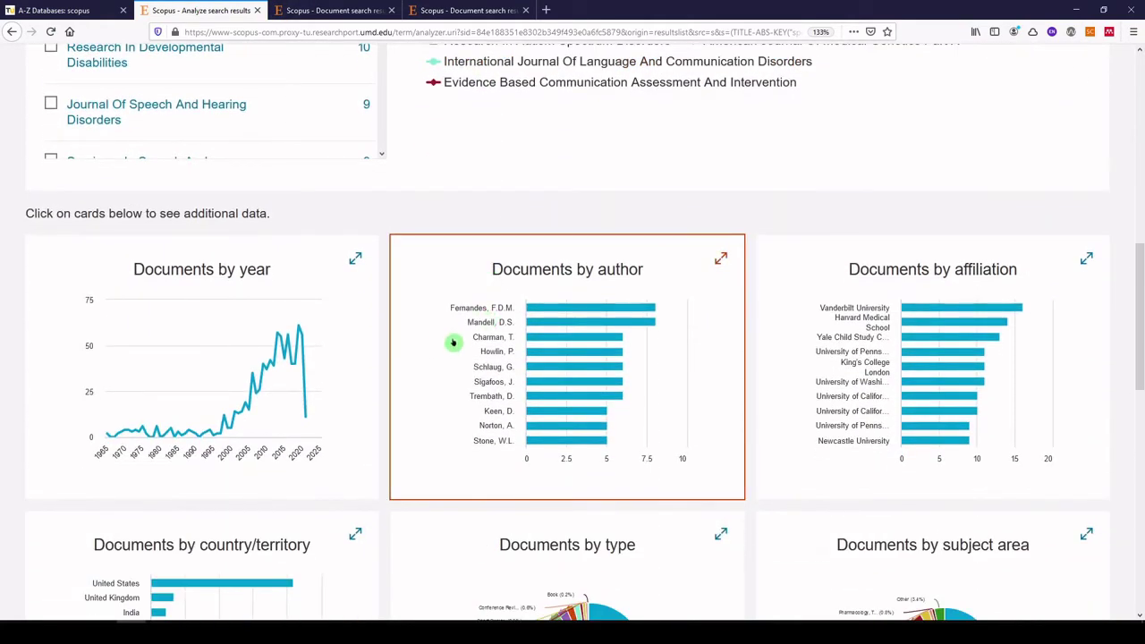
- Open the documents-by-author breakdown and scroll through authors led by Fernandes and Mandell with 8 each
left_click(452, 343)
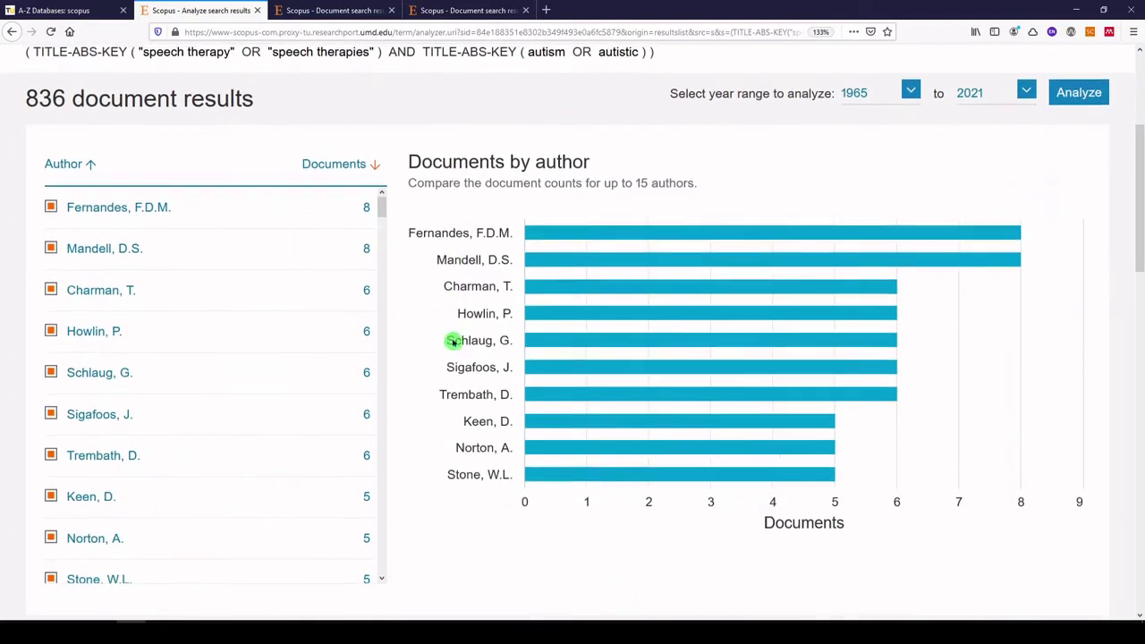
scroll(286, 358, "down", 5)
scroll(270, 357, "down", 5)
scroll(269, 366, "down", 5)
scroll(269, 366, "up", 5)
scroll(269, 366, "up", 10)
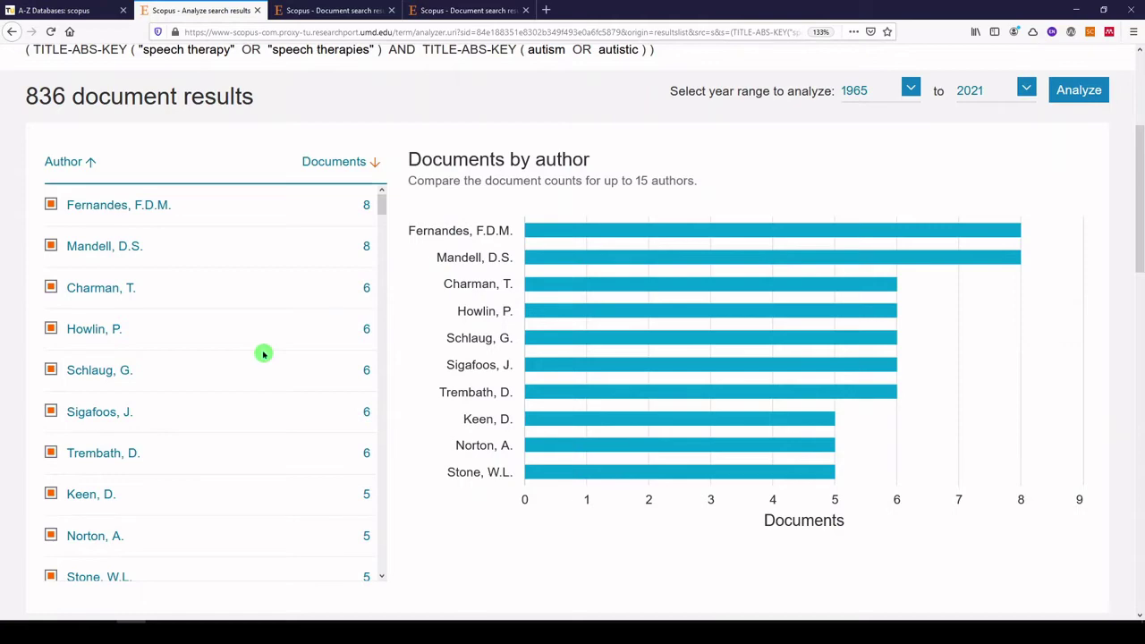
scroll(263, 354, "down", 3)
scroll(677, 429, "down", 5)
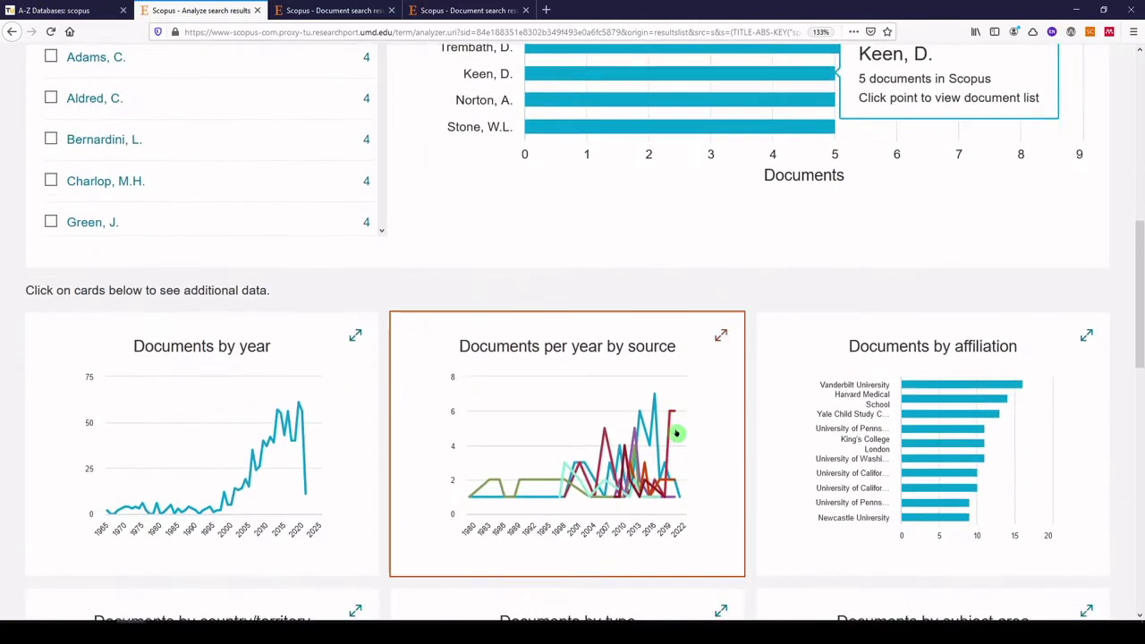
scroll(677, 434, "down", 2)
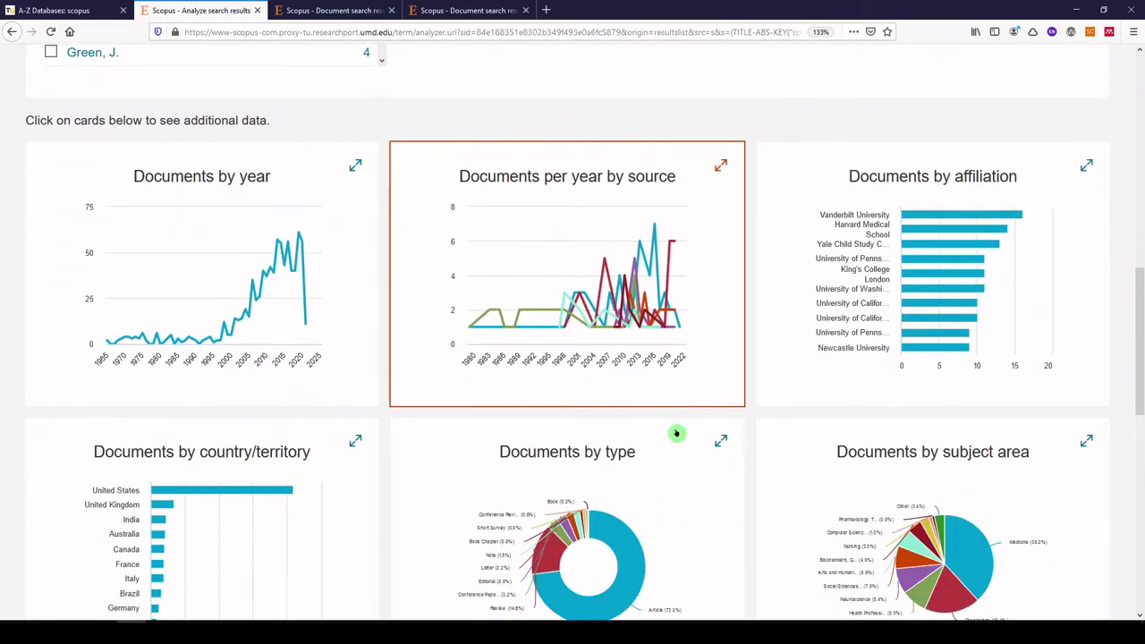
- Open the documents-by-affiliation chart, topped by Vanderbilt University (16) and Harvard Medical School (14)
left_click(844, 305)
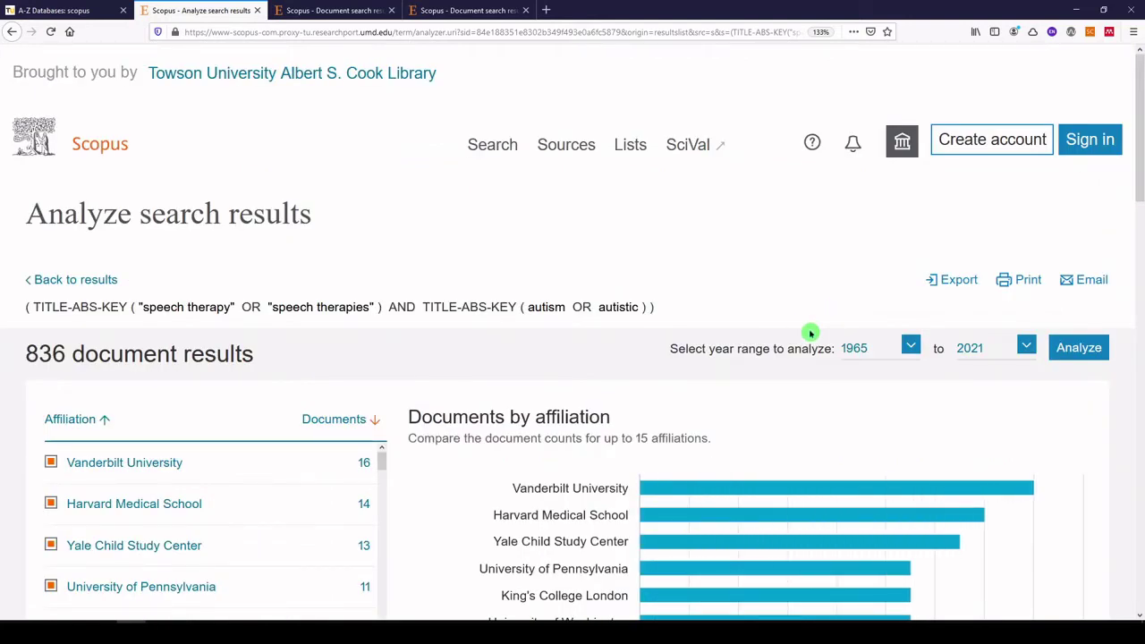
scroll(828, 367, "down", 2)
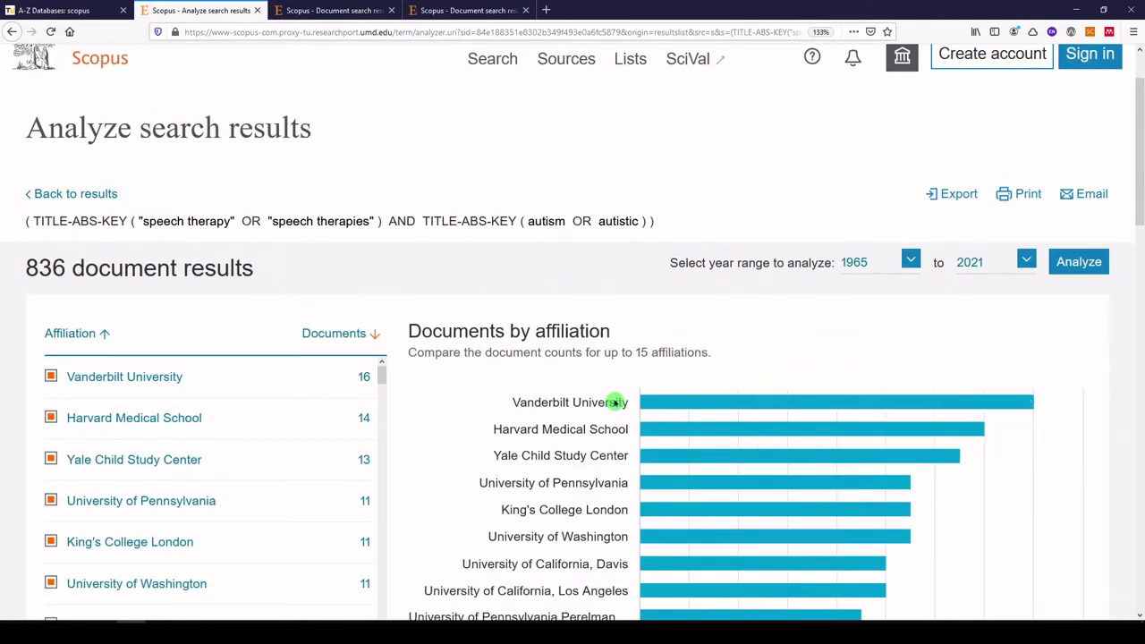
scroll(624, 427, "down", 2)
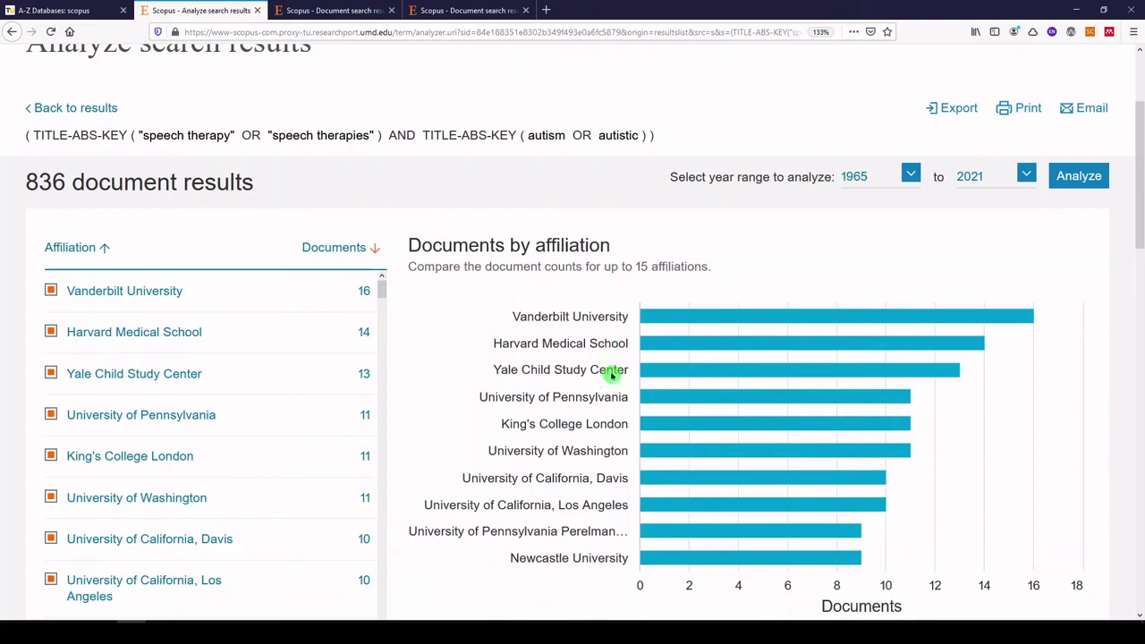
scroll(613, 376, "down", 18)
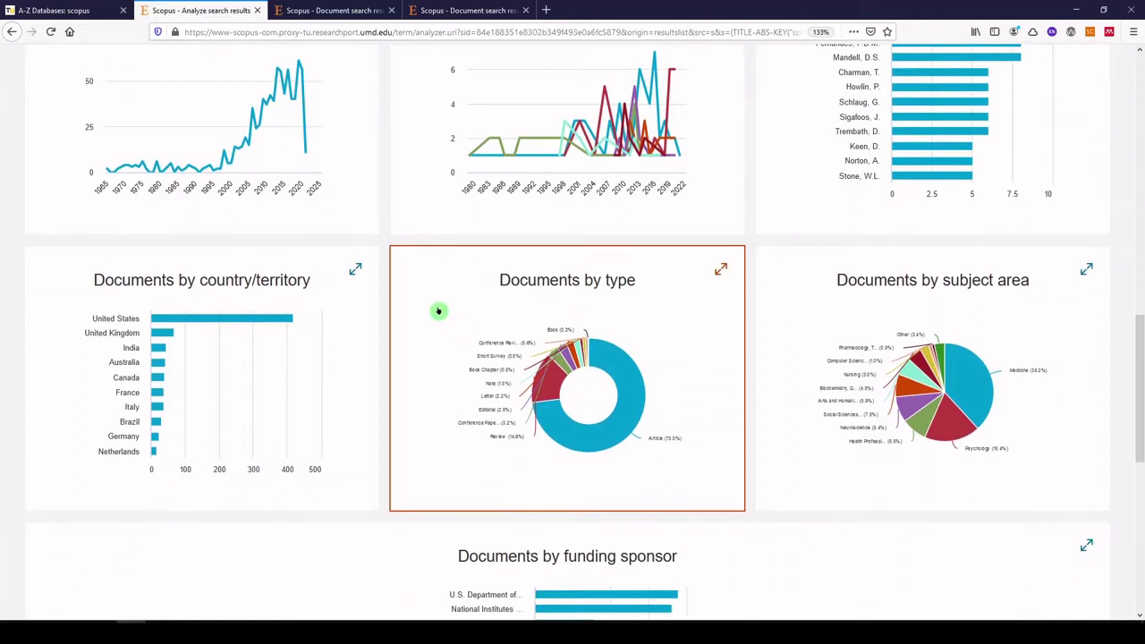
- Open the documents-by-country chart, where the United States leads with 416 documents
left_click(276, 334)
scroll(452, 376, "down", 2)
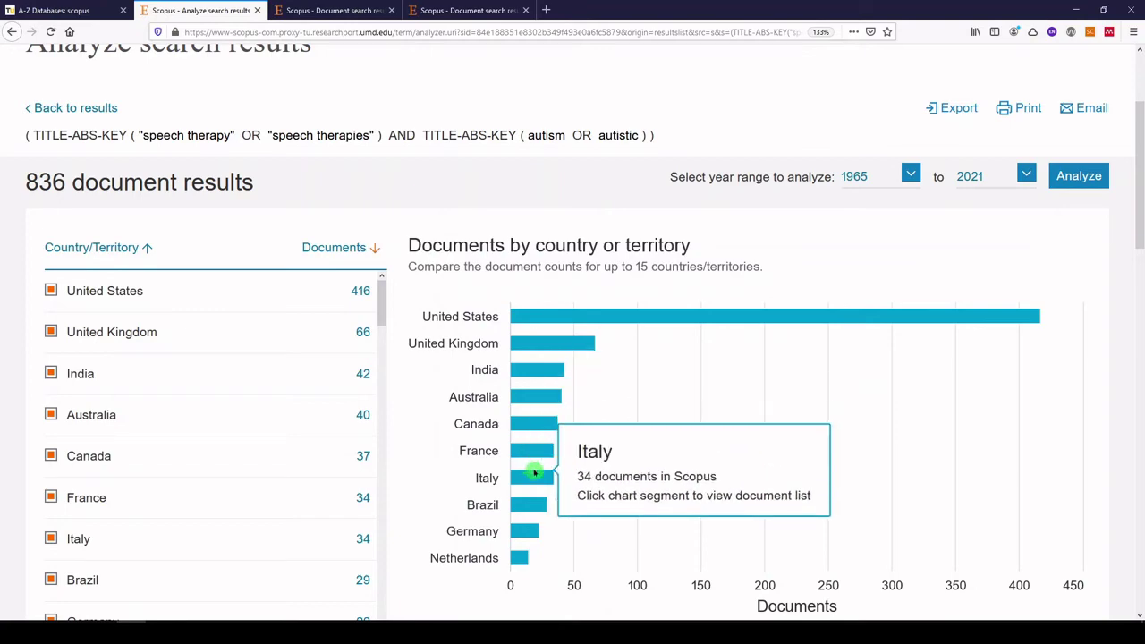
scroll(548, 465, "down", 10)
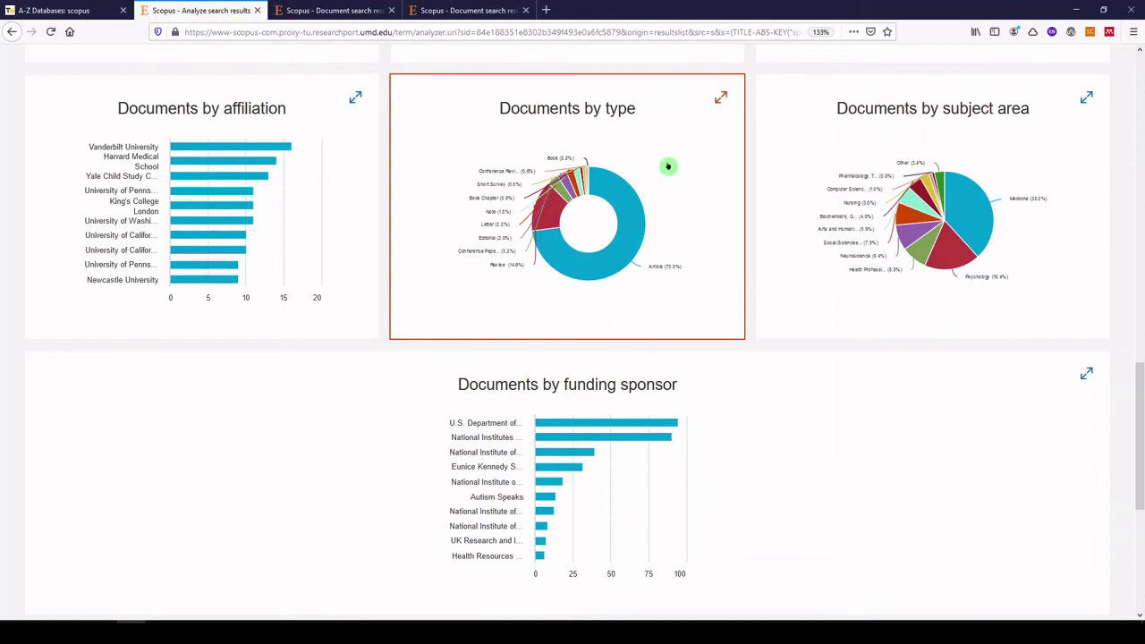
- Open the documents-by-type breakdown, showing articles at 610 documents (73.0%)
left_click(669, 165)
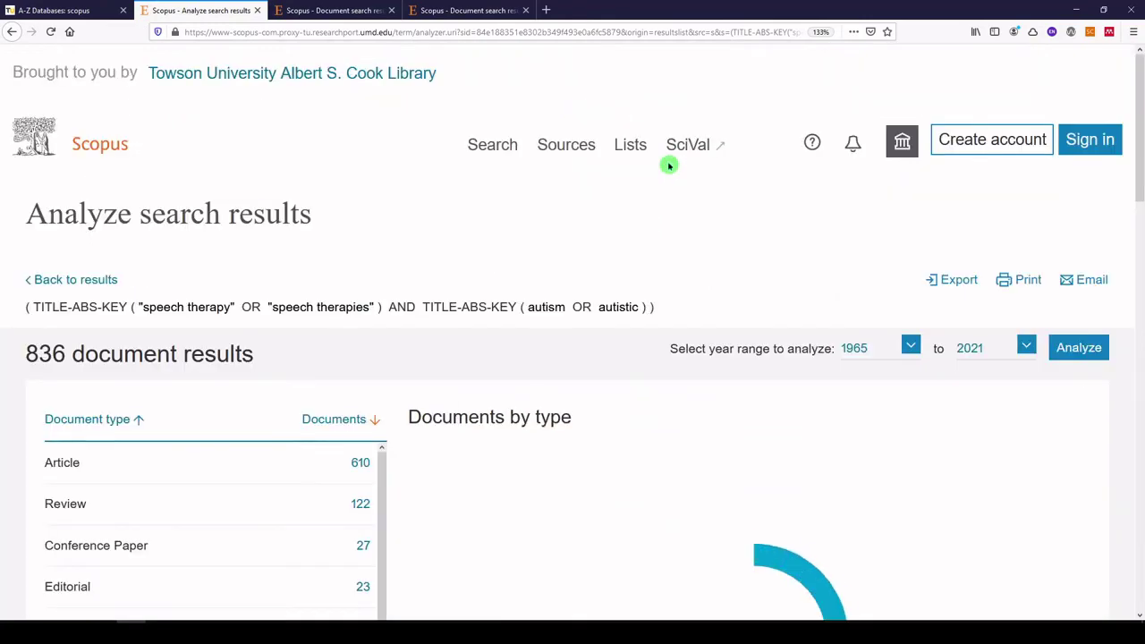
scroll(537, 357, "down", 2)
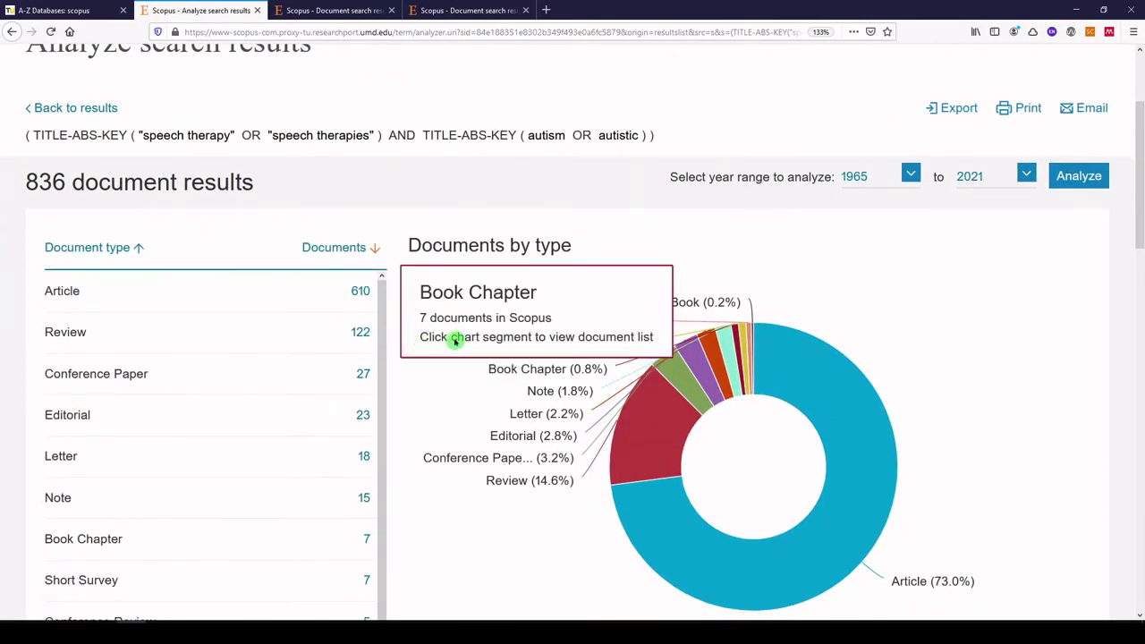
scroll(456, 337, "down", 2)
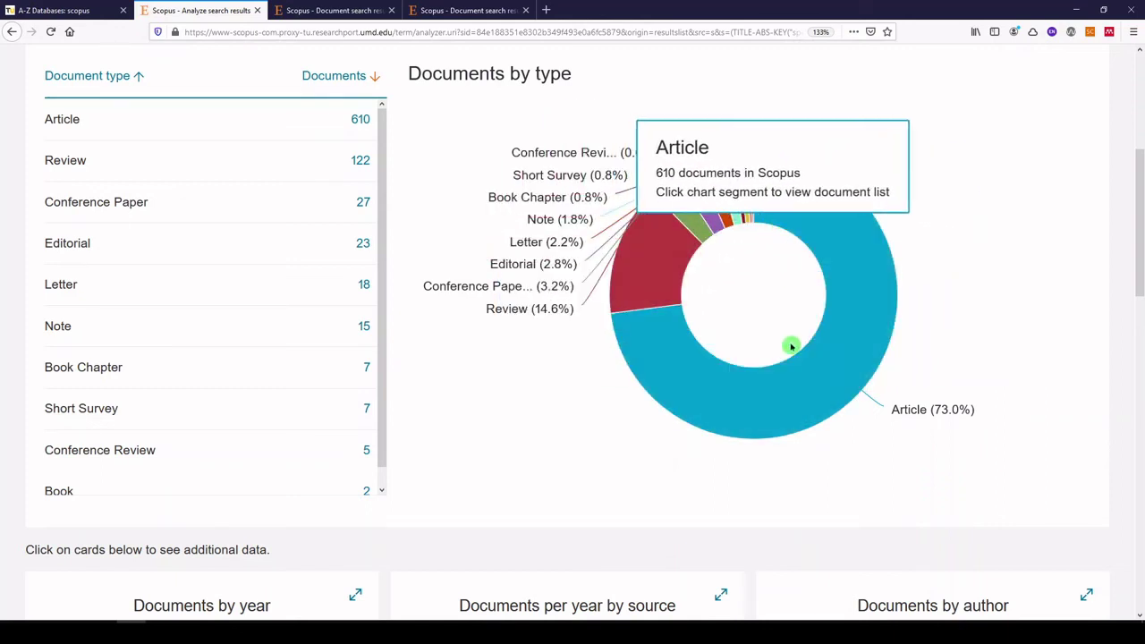
scroll(463, 365, "down", 7)
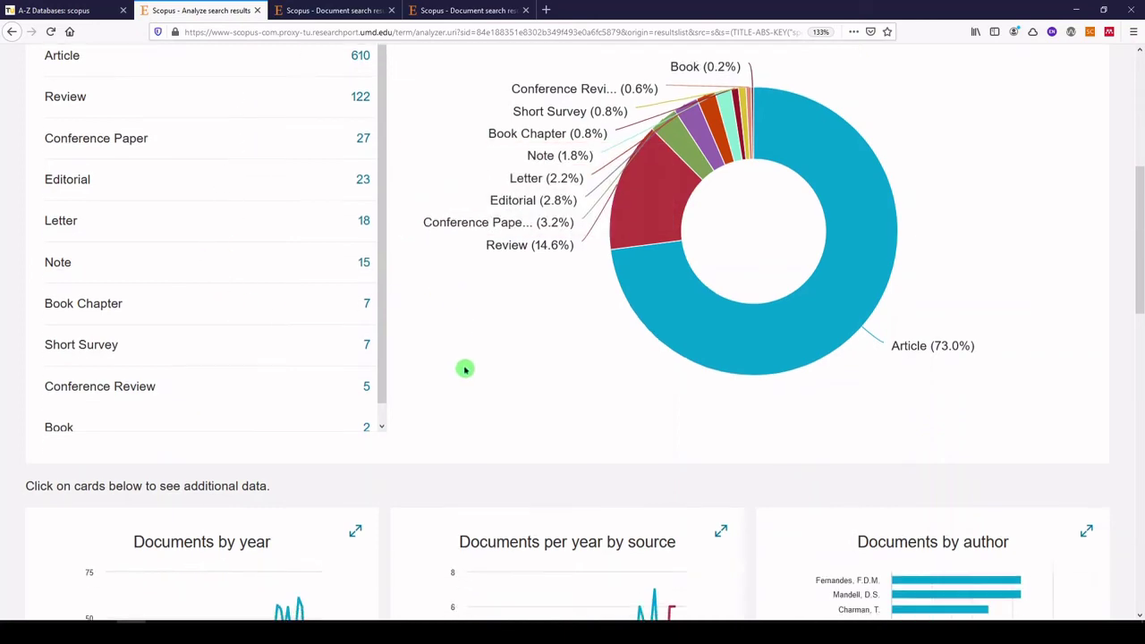
scroll(644, 349, "down", 1)
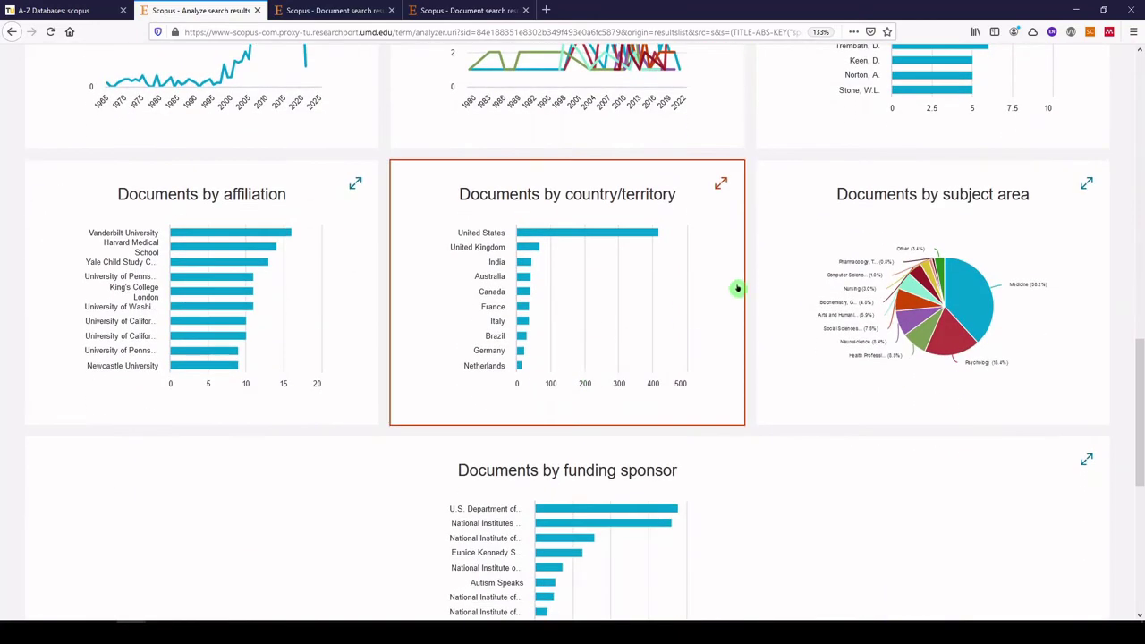
- Open the documents-by-subject-area breakdown and review it, with Medicine leading
left_click(822, 223)
scroll(620, 378, "down", 1)
scroll(622, 383, "down", 1)
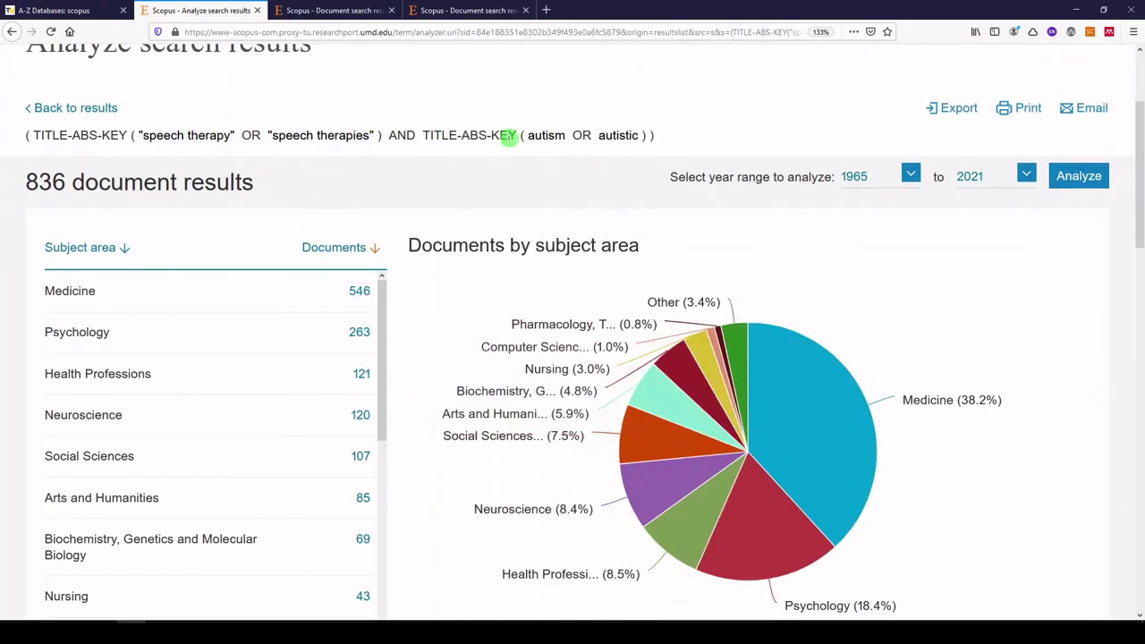
scroll(734, 473, "down", 1)
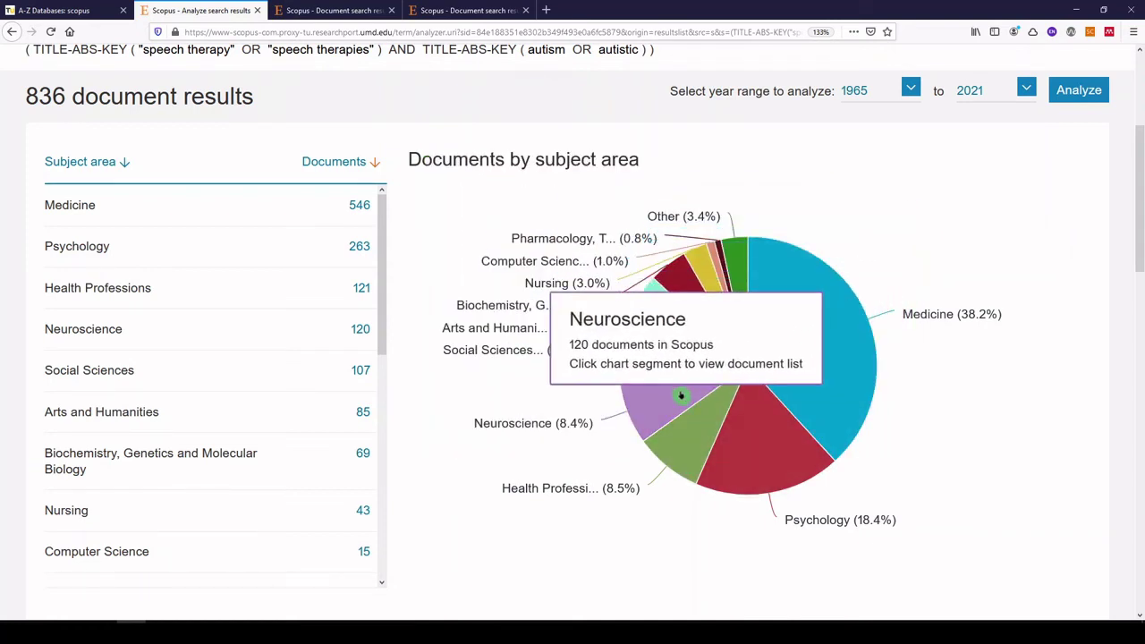
scroll(951, 419, "down", 3)
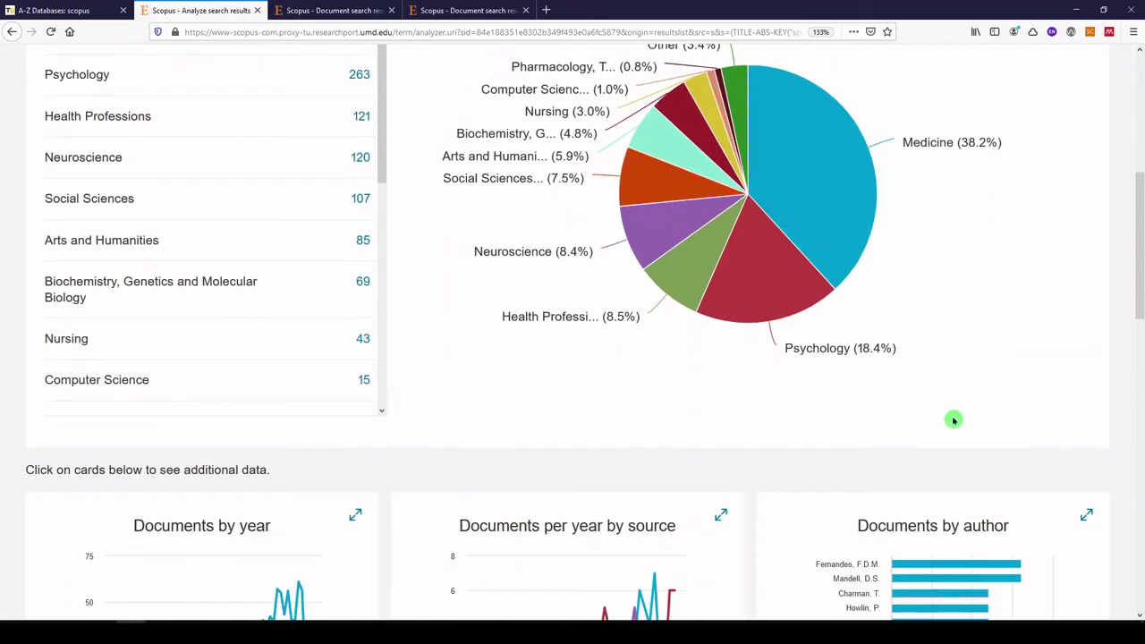
scroll(954, 420, "down", 1)
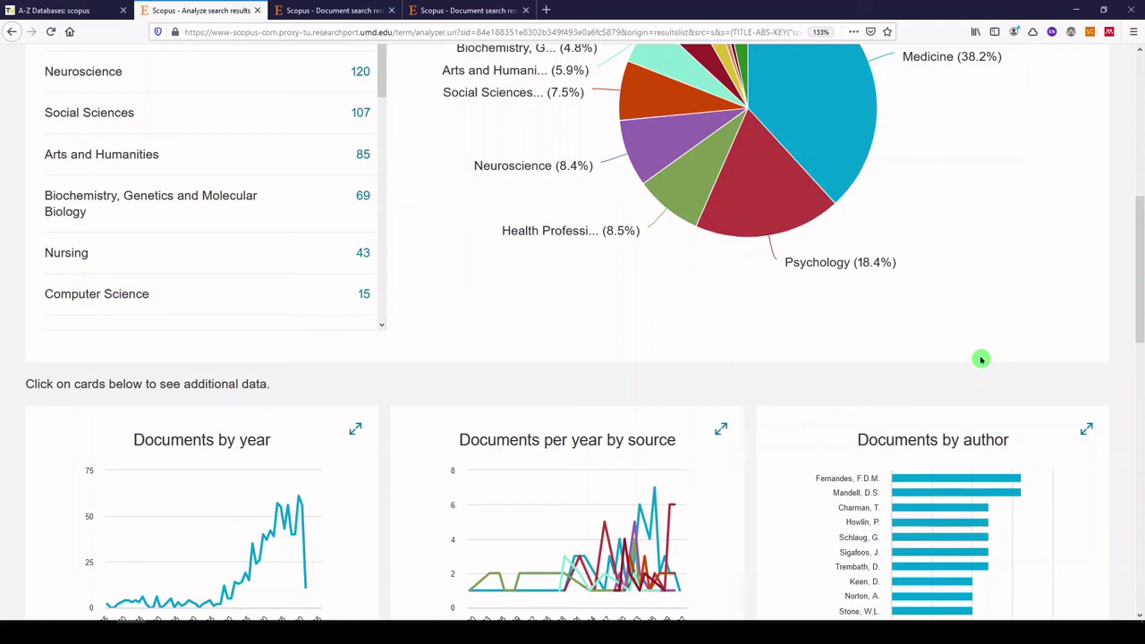
- Show the funding-sponsor breakdown, led by the U.S. Department of Health and Human Services (94)
scroll(590, 365, "down", 6)
scroll(547, 368, "down", 3)
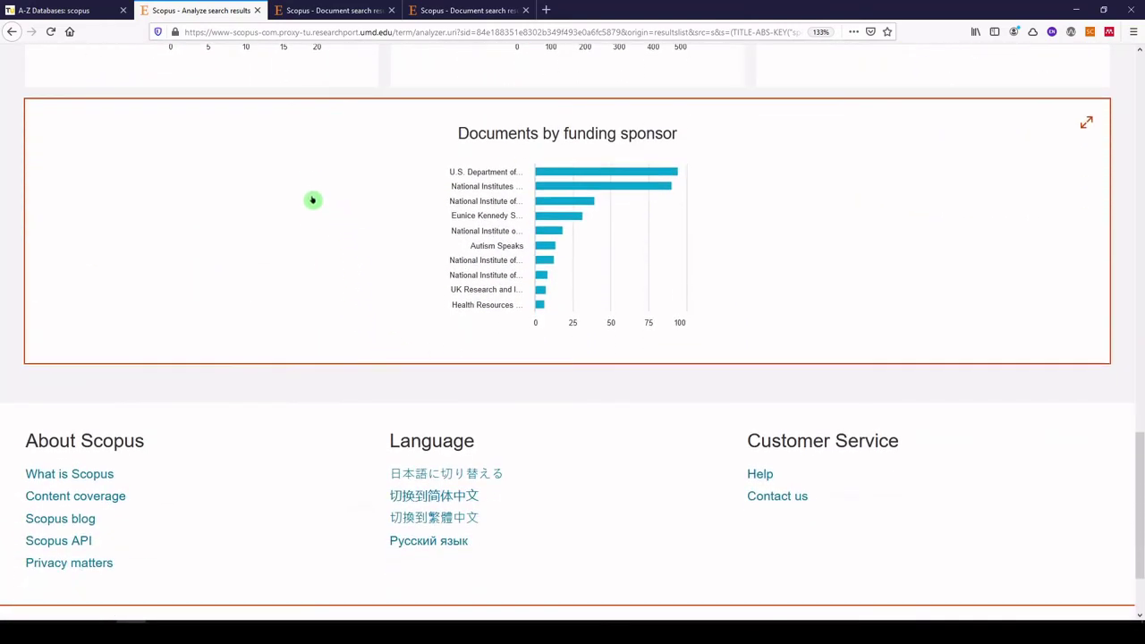
left_click(320, 223)
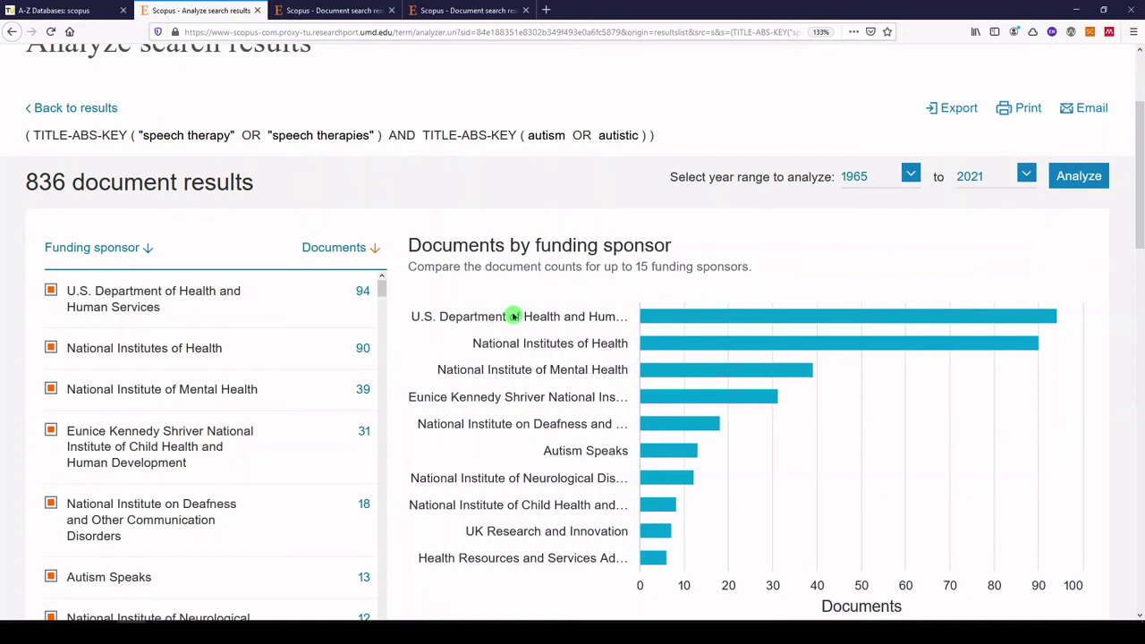